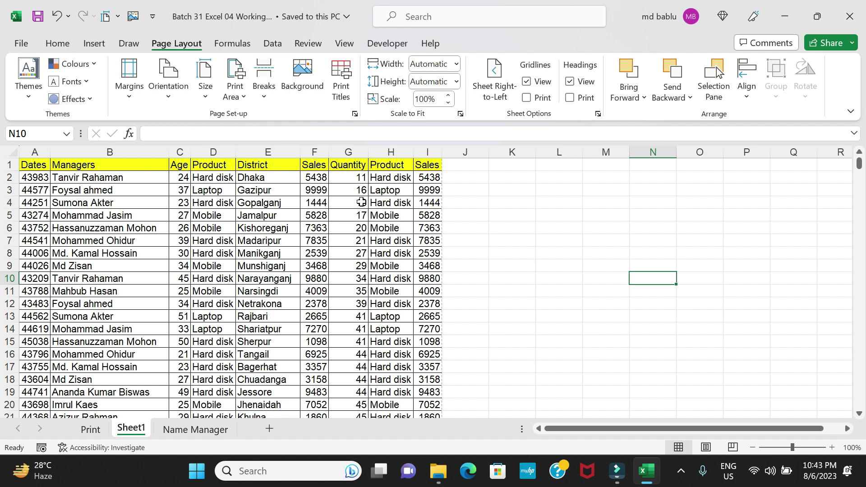
Check the print preview of Sheet1 and return to the worksheet.
key("ctrl+p")
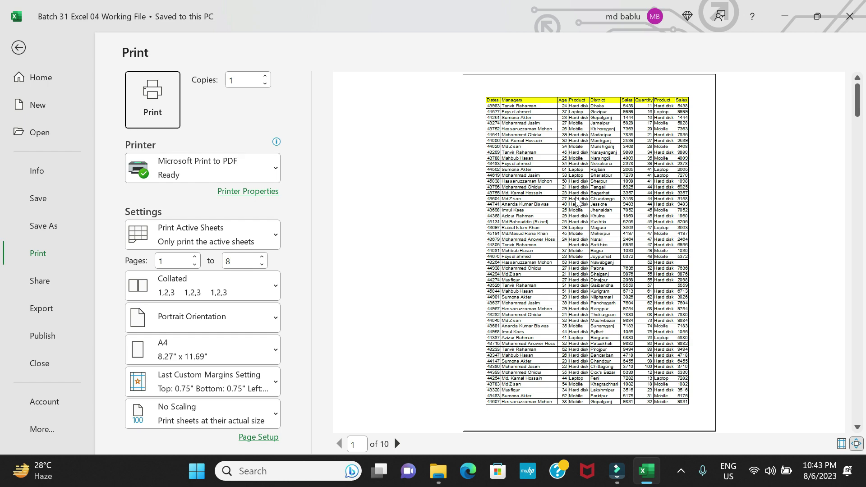
key("Escape")
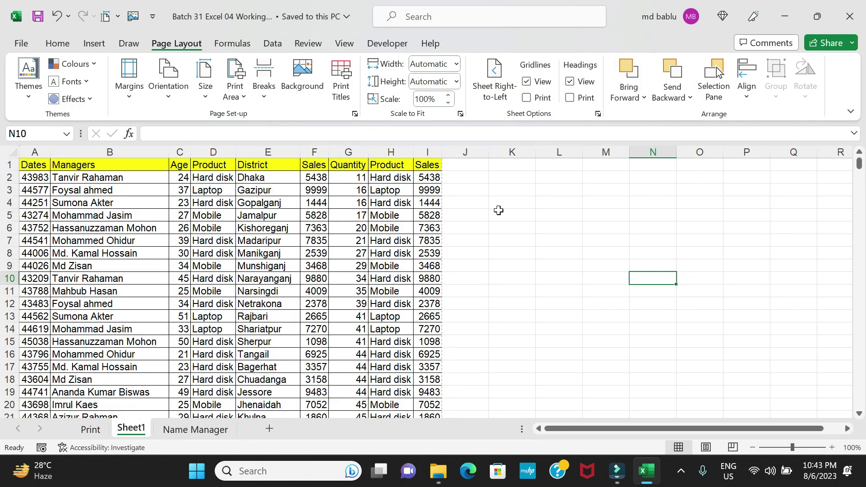
Copy columns G to I (Quantity, Product, Sales) and paste them starting at column J.
left_click_drag(351, 153, 428, 152)
right_click(399, 152)
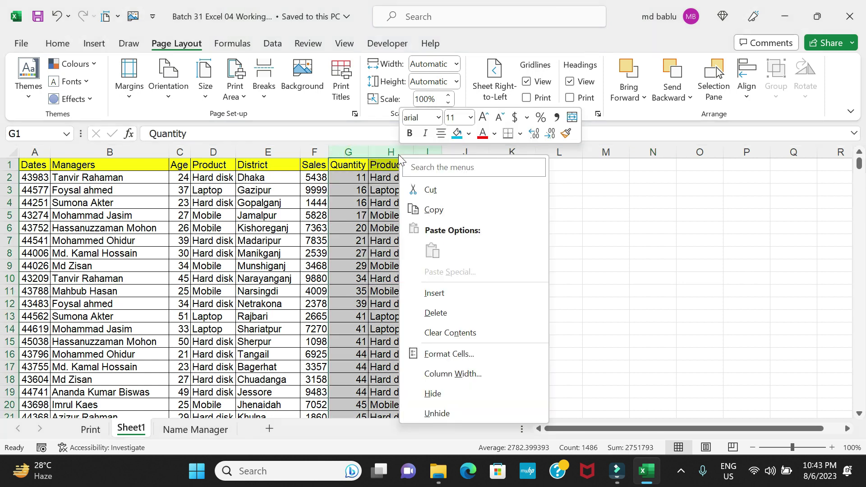
left_click(426, 209)
left_click(466, 152)
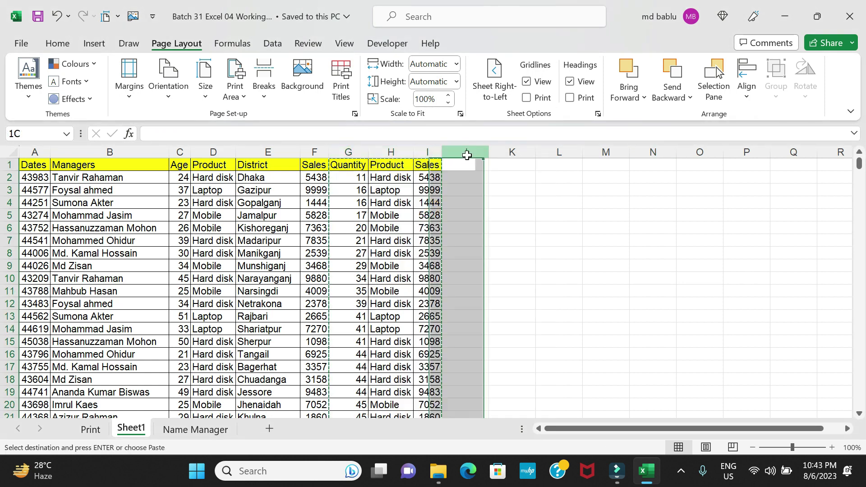
right_click(466, 153)
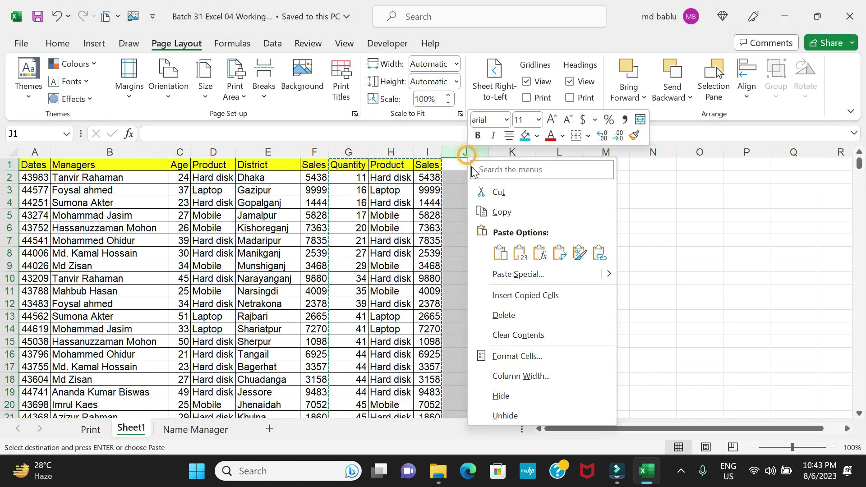
left_click(501, 253)
left_click(623, 265)
key("BackSpace")
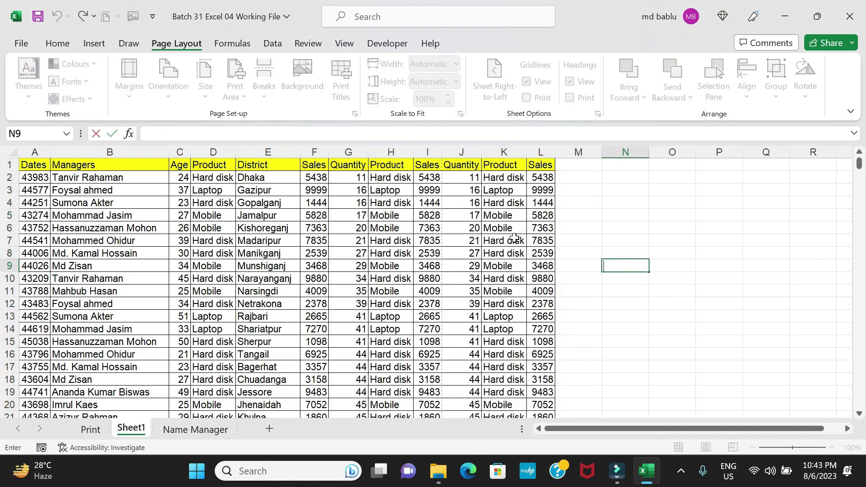
Preview the printout to check whether the pasted columns J to L fit on the first page.
left_click(715, 265)
key("ctrl+p")
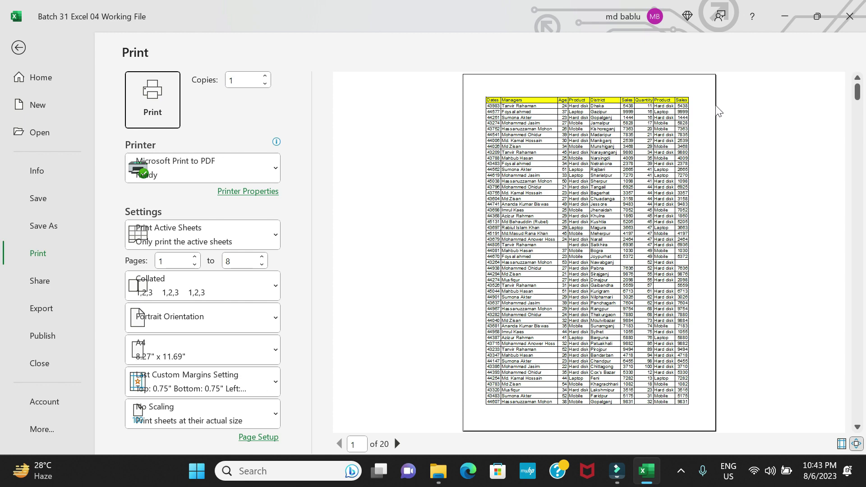
key("Escape")
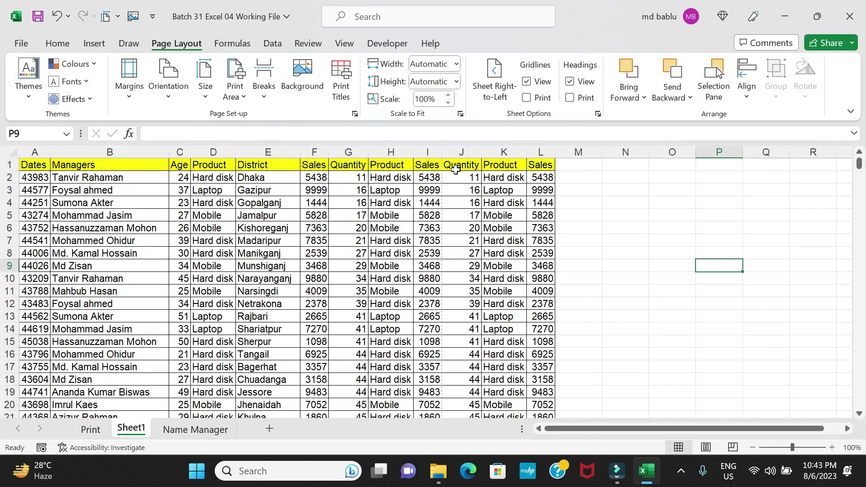
Fill cells J1:L19 of the pasted columns with the standard green colour.
left_click_drag(456, 169, 540, 389)
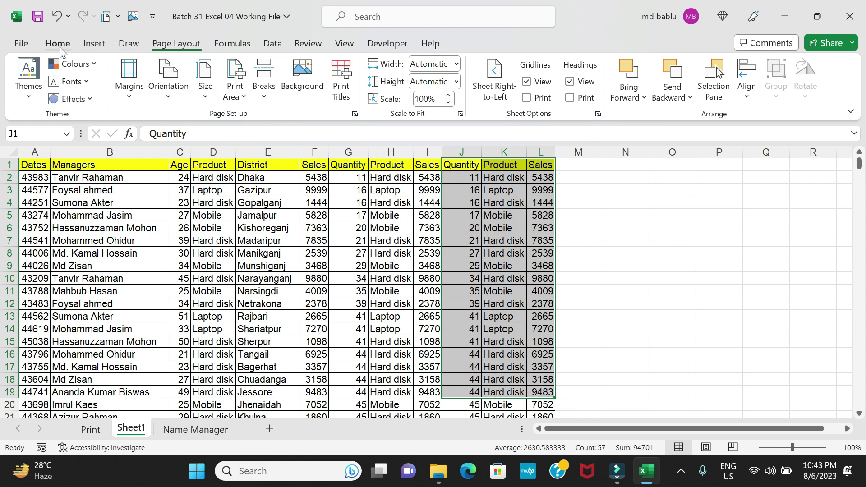
left_click(59, 47)
left_click(223, 91)
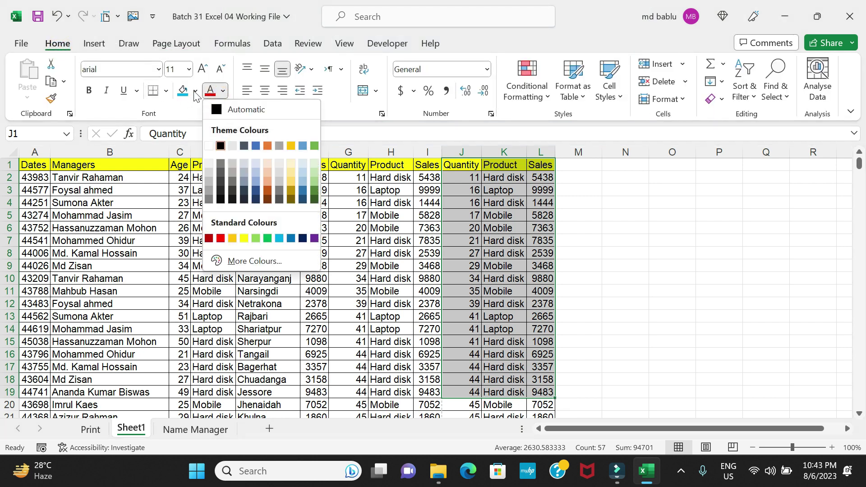
left_click(195, 91)
left_click(195, 91)
left_click(246, 218)
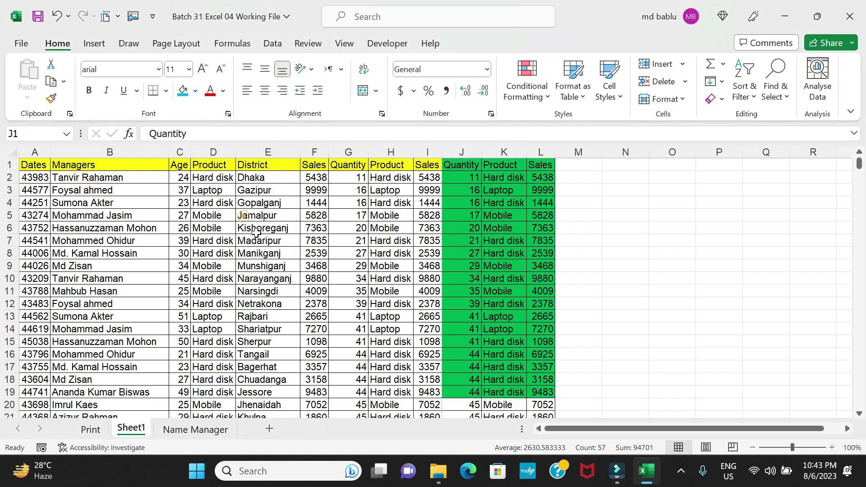
Preview the printout to see whether the green-filled columns appear on the first page.
left_click(632, 313)
key("ctrl+p")
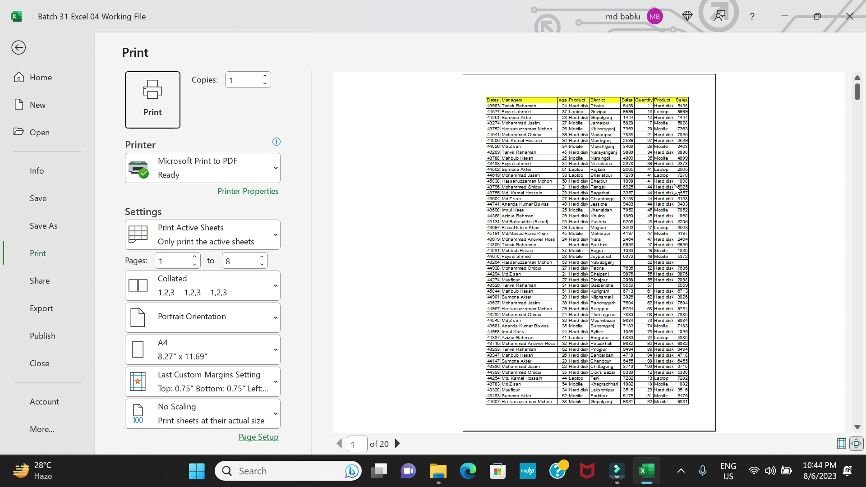
key("Escape")
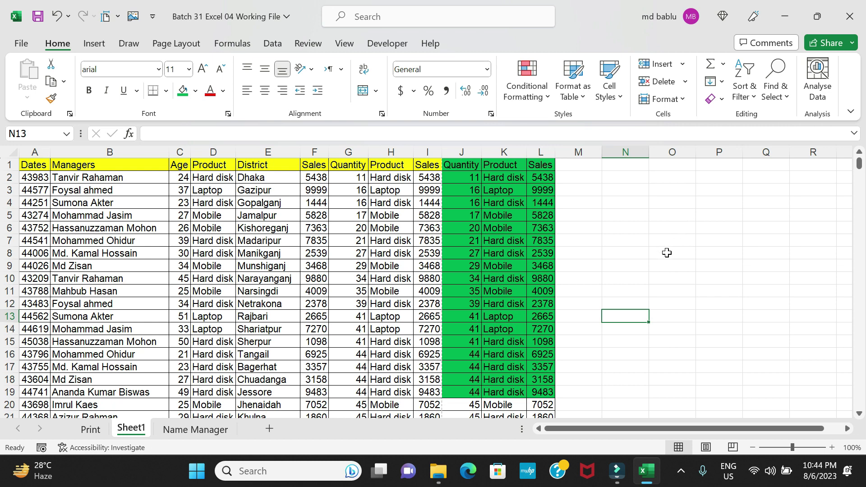
Set custom page margins of 0.25 inches for both the left and right sides.
left_click(118, 202)
left_click(170, 45)
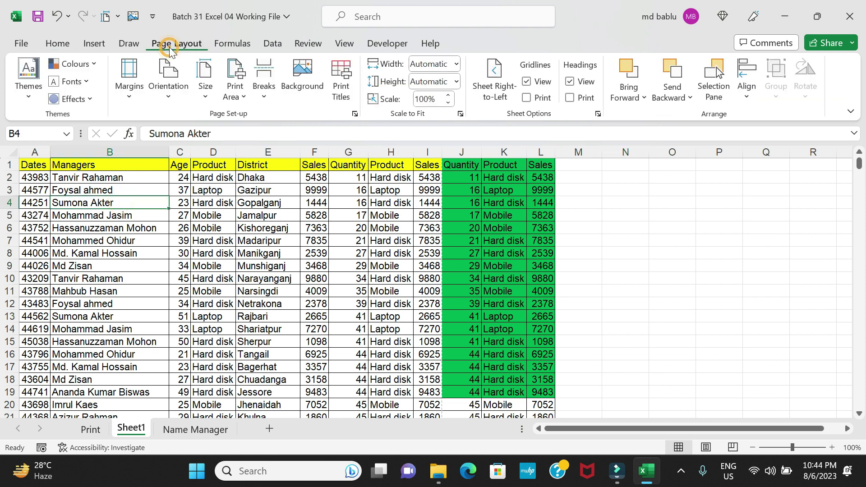
left_click(130, 92)
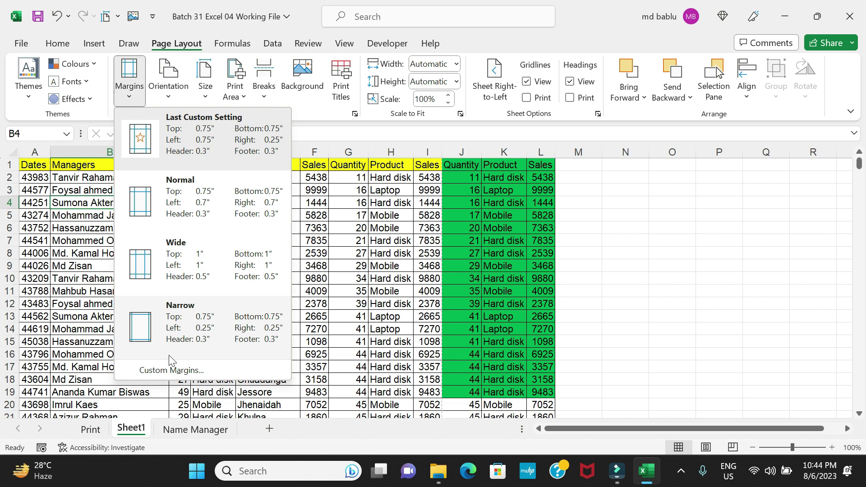
left_click(173, 374)
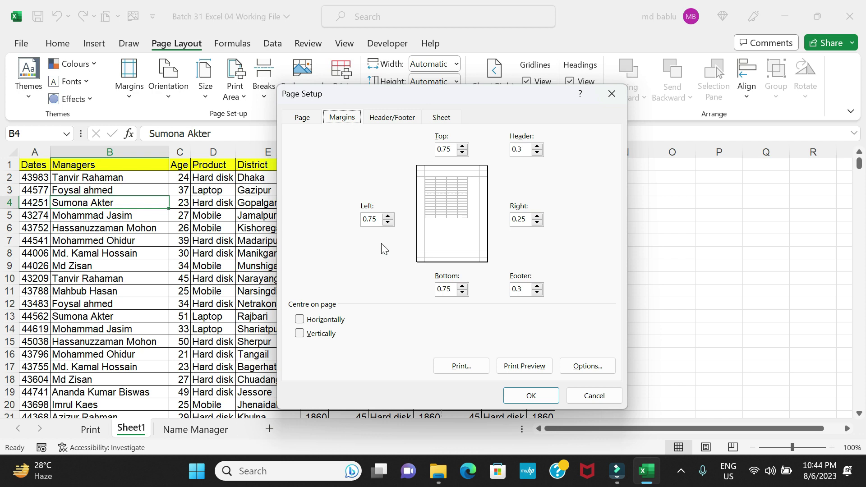
left_click(376, 219)
type("2")
left_click(396, 260)
left_click(524, 219)
key("BackSpace")
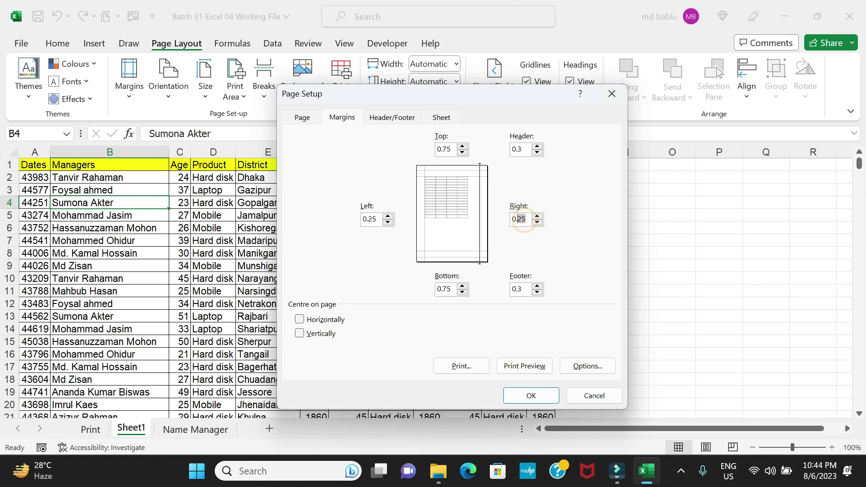
type("5")
left_click(583, 259)
left_click(529, 395)
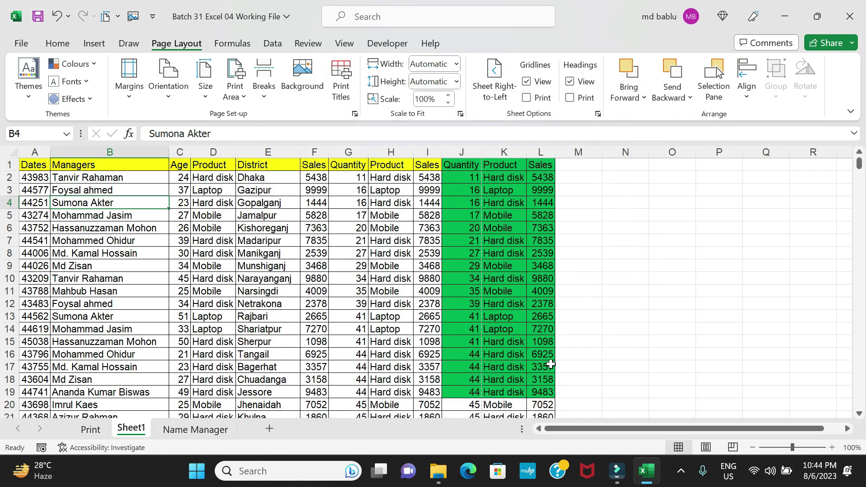
Check in the print preview how many green columns fit with the narrower side margins.
left_click(675, 287)
key("ctrl+p")
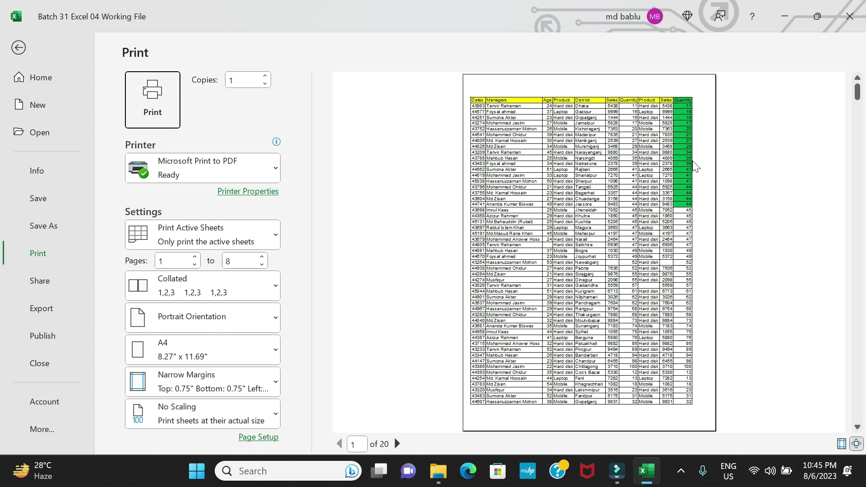
key("Escape")
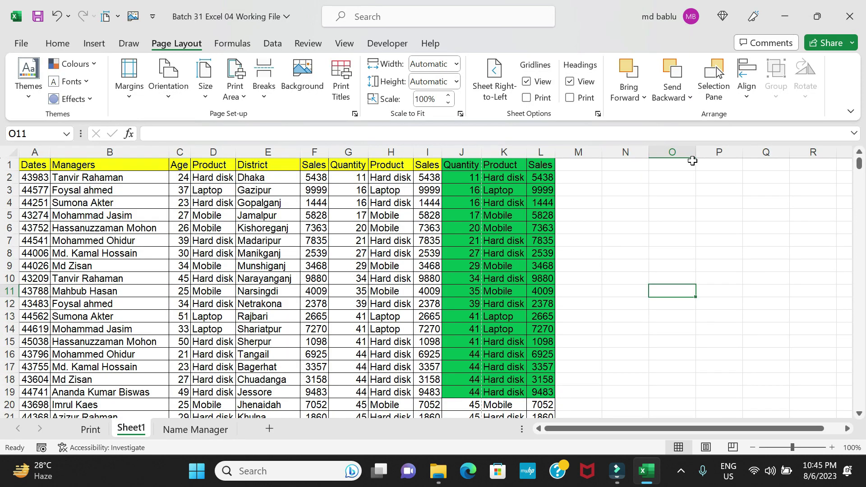
Reduce the left and right custom page margins to 0.00 inches.
left_click(130, 79)
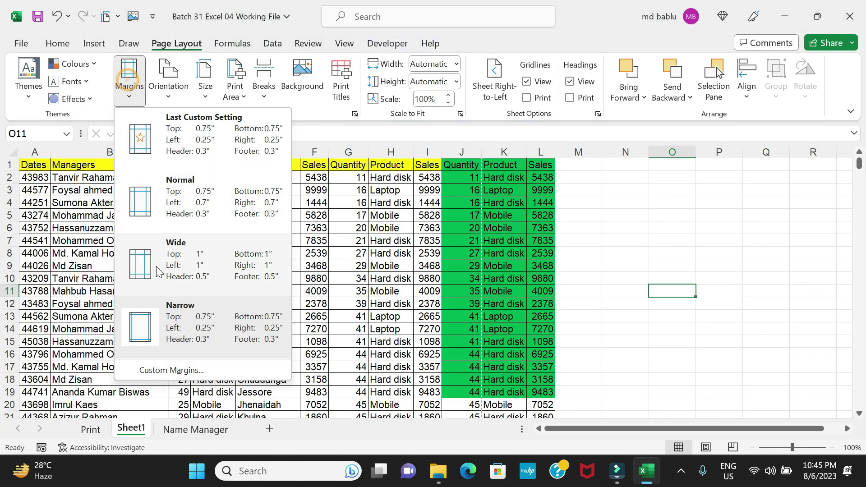
left_click(171, 371)
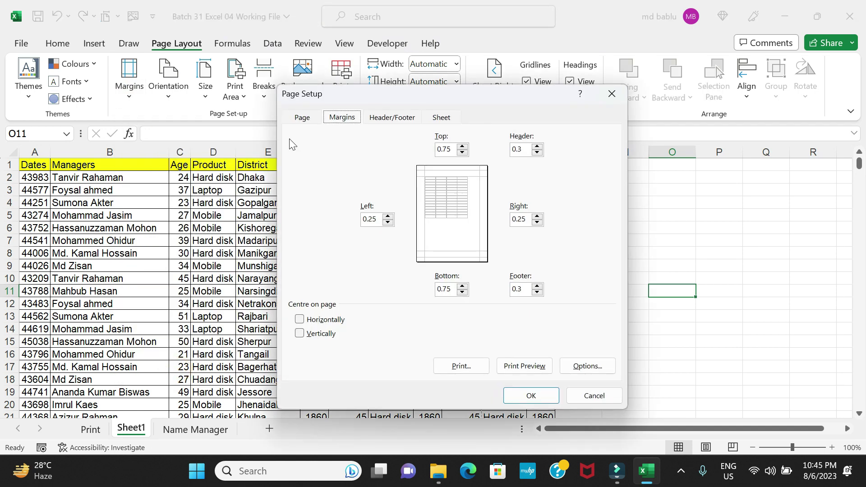
left_click_drag(377, 219, 369, 220)
type("00")
left_click_drag(527, 220, 519, 219)
type("00")
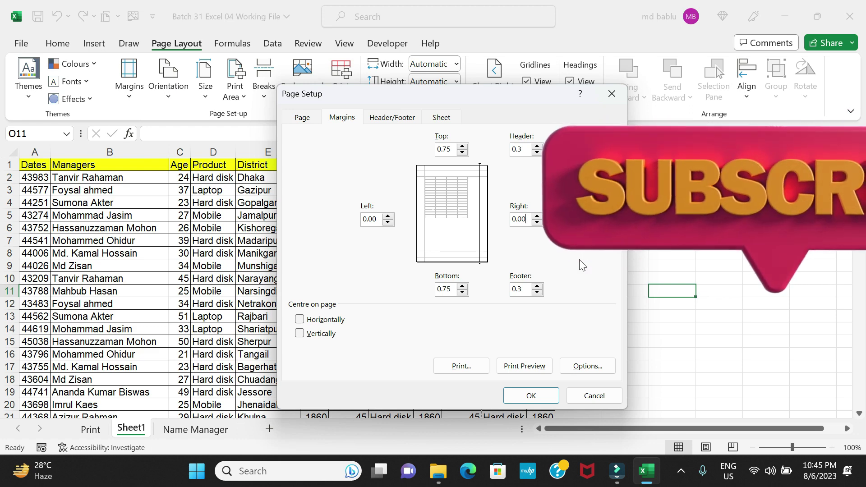
left_click(516, 401)
Check the print preview with the side margins removed and return to the worksheet.
left_click(656, 300)
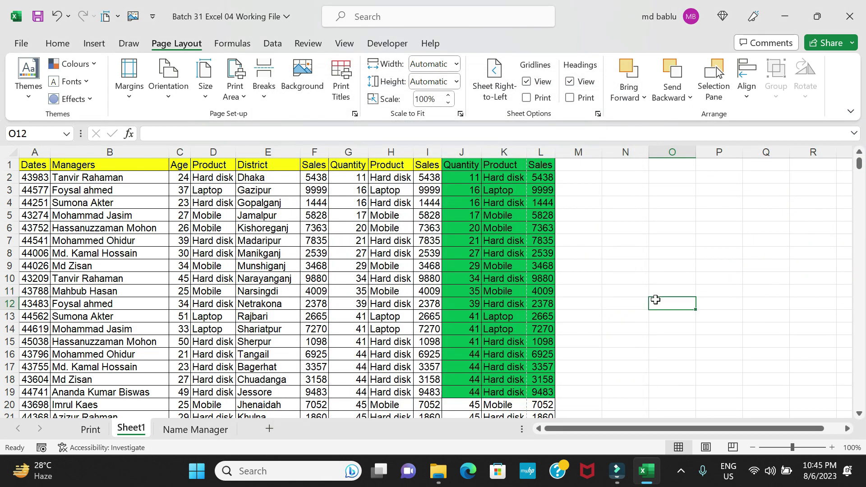
key("ctrl+p")
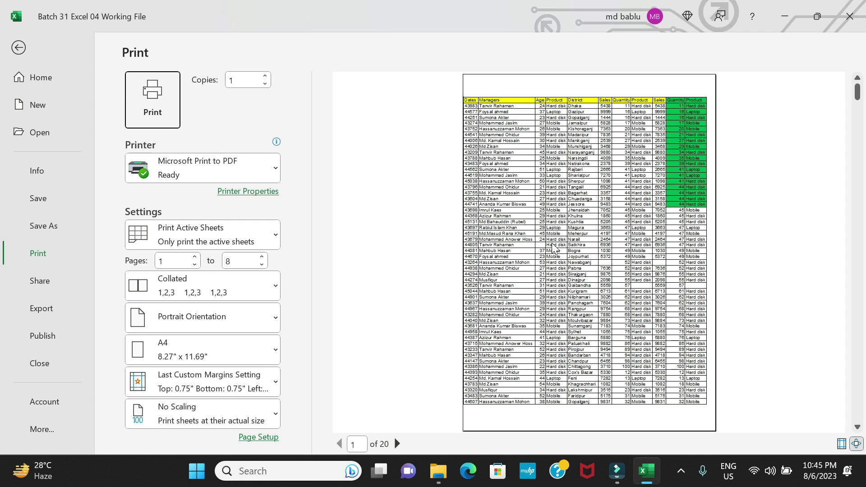
key("Escape")
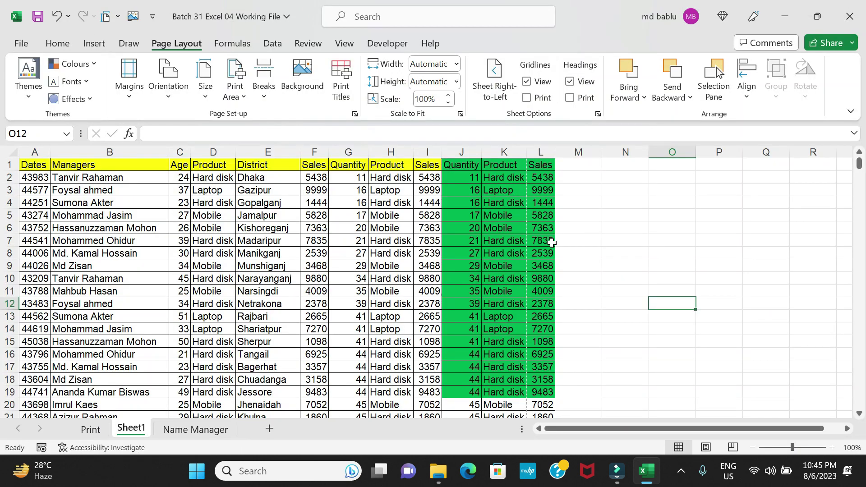
Set the left and right custom page margins to 0.75 inches.
left_click(126, 80)
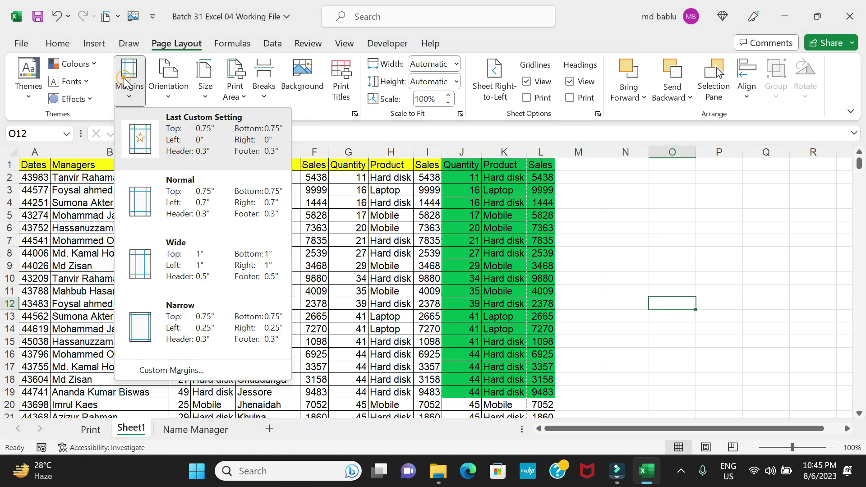
left_click(176, 363)
left_click(373, 219)
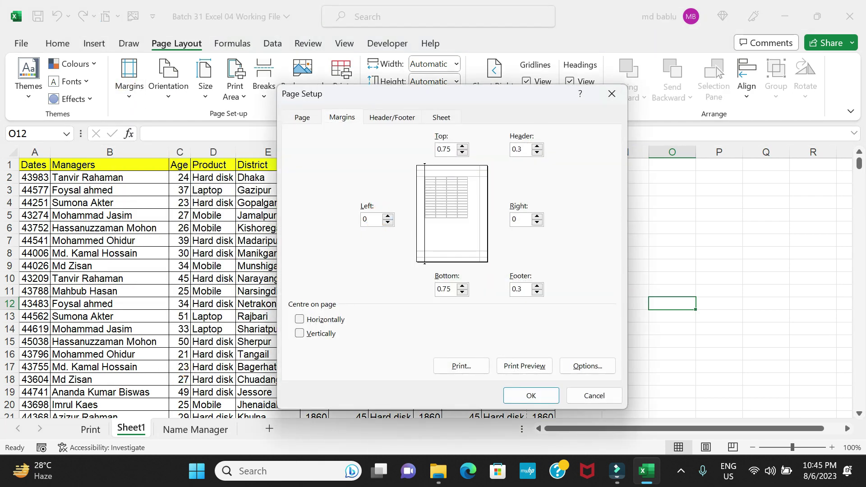
type("075")
left_click(532, 396)
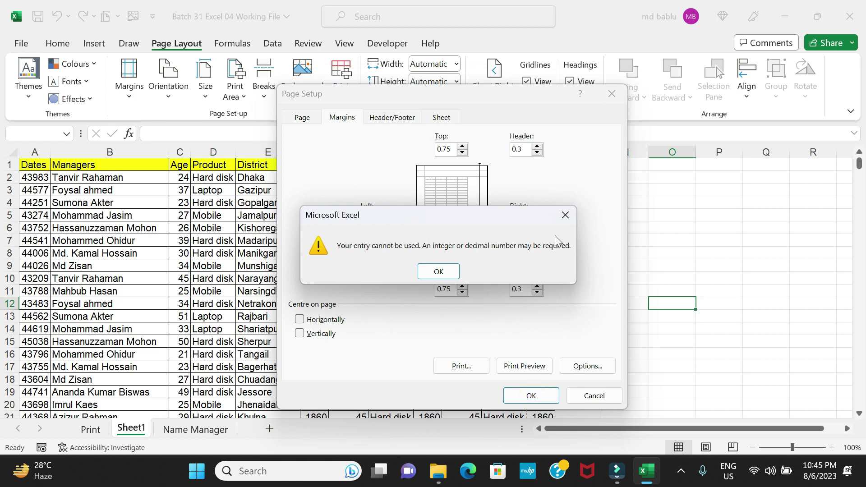
left_click(565, 215)
left_click(515, 219)
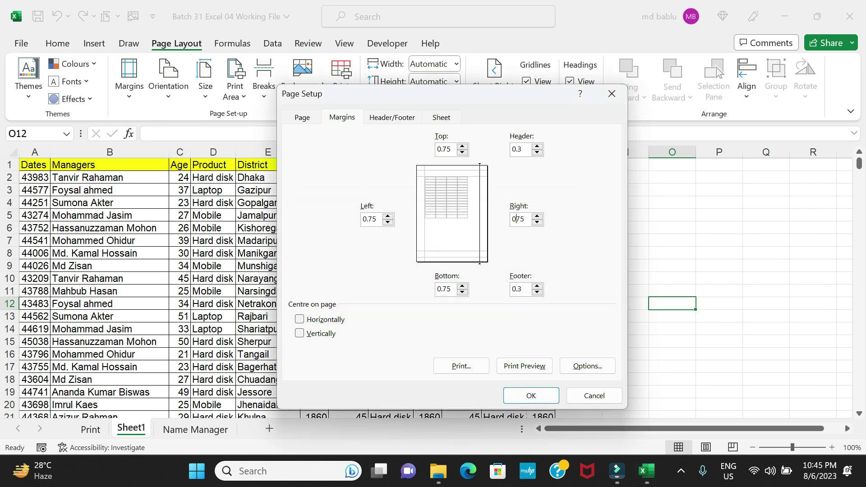
left_click(662, 276)
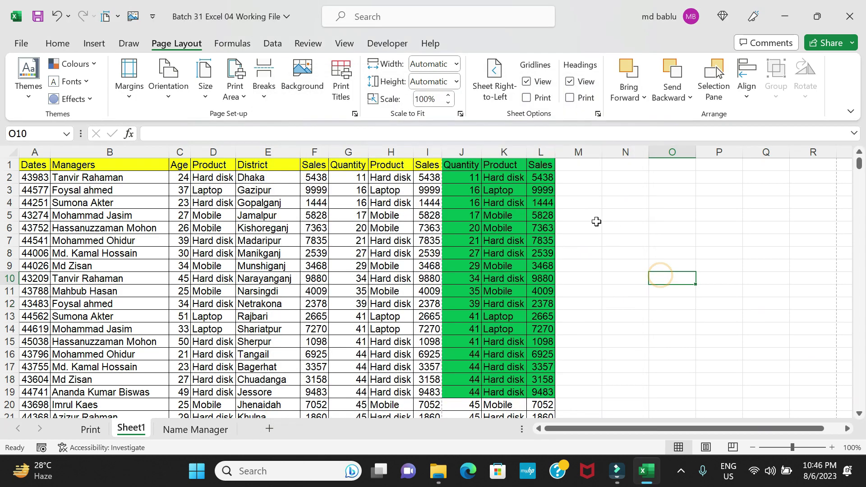
left_click(627, 231)
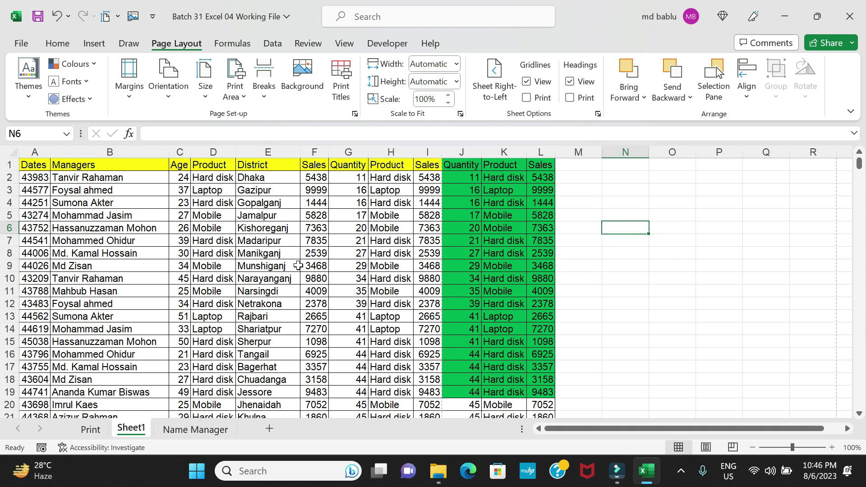
left_click(127, 88)
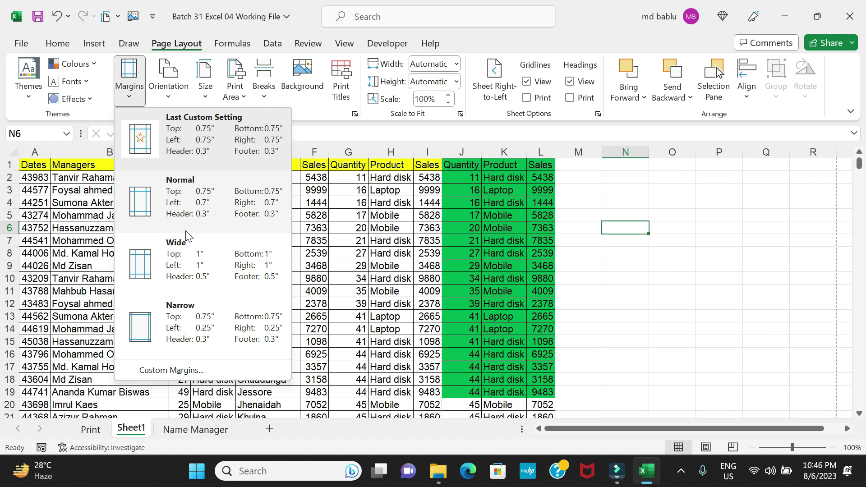
left_click(667, 332)
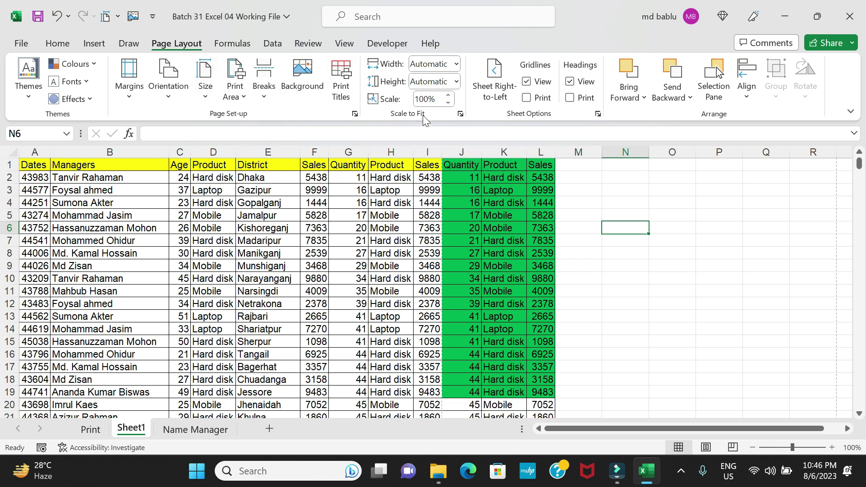
Scale the sheet's print width to fit 1 page.
left_click(456, 64)
left_click(444, 99)
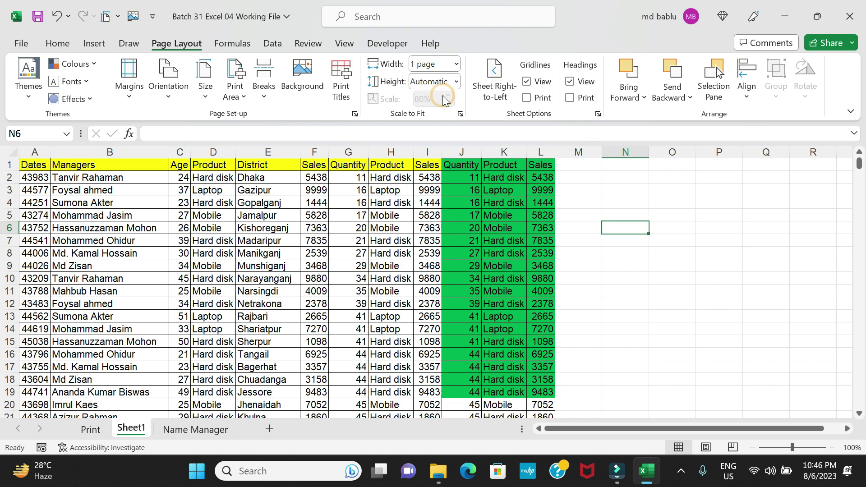
Check the print preview of the sheet with its width scaled to 1 page and return to the worksheet.
left_click(683, 346)
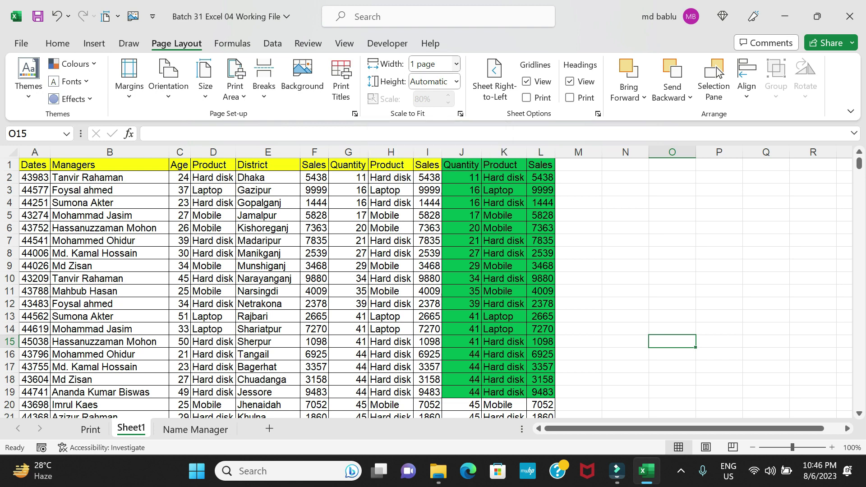
key("ctrl+p")
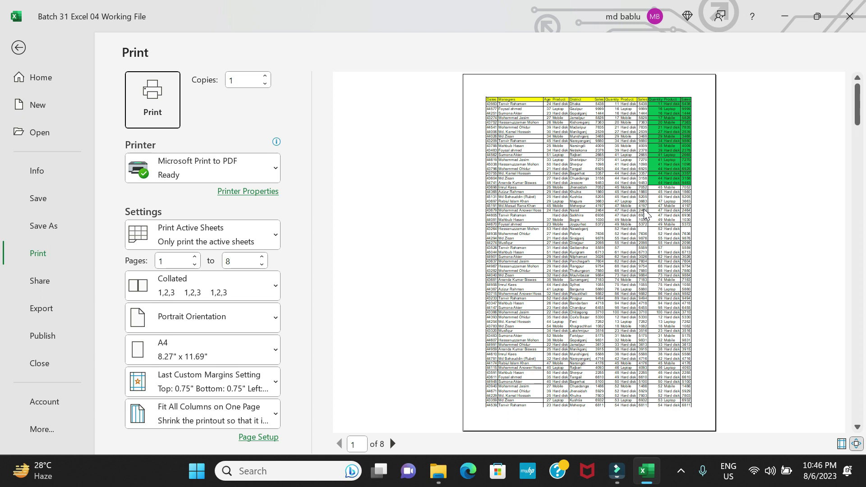
key("Escape")
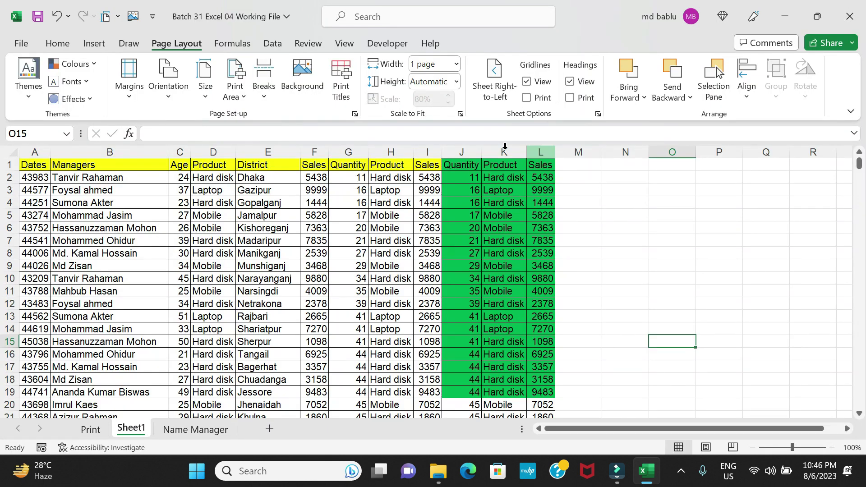
Set the sheet's print width to 2 pages and look through the preview pages to see how the columns split.
left_click(454, 65)
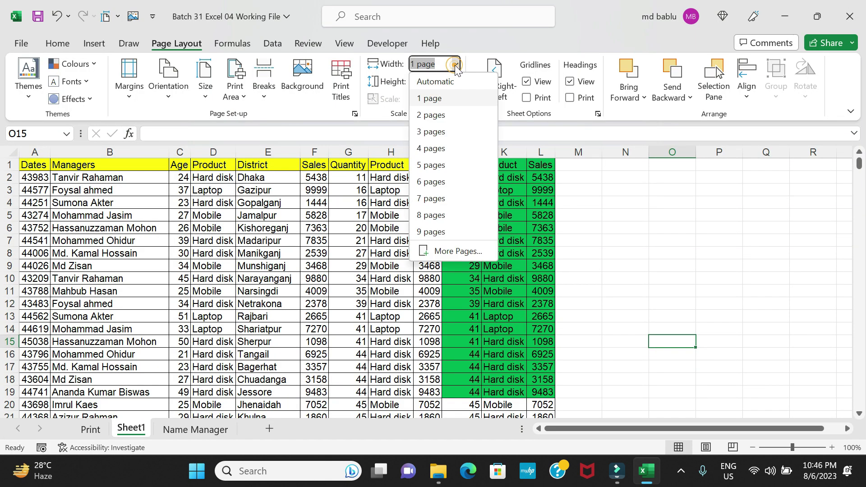
left_click(438, 116)
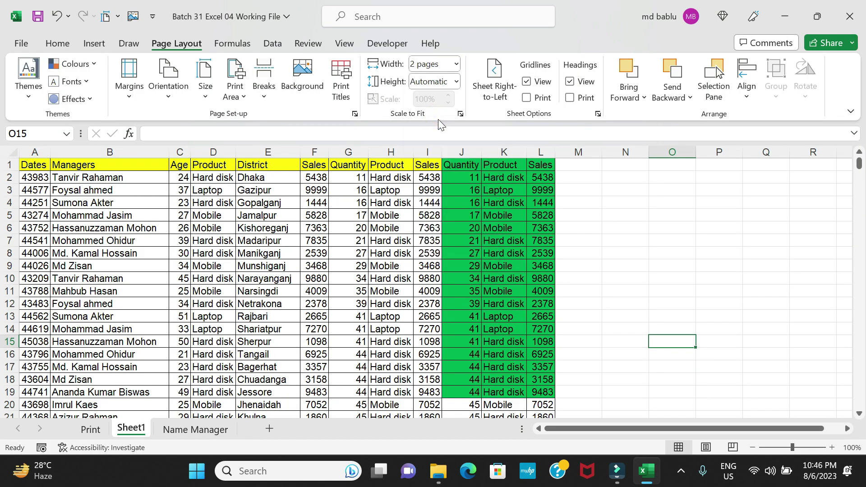
key("ctrl+p")
scroll(629, 235, "down", 2)
scroll(631, 234, "down", 4)
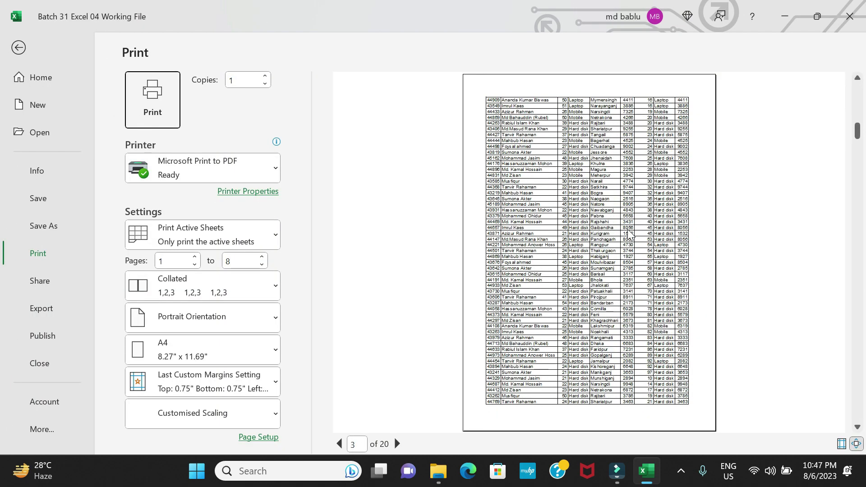
scroll(631, 234, "down", 9)
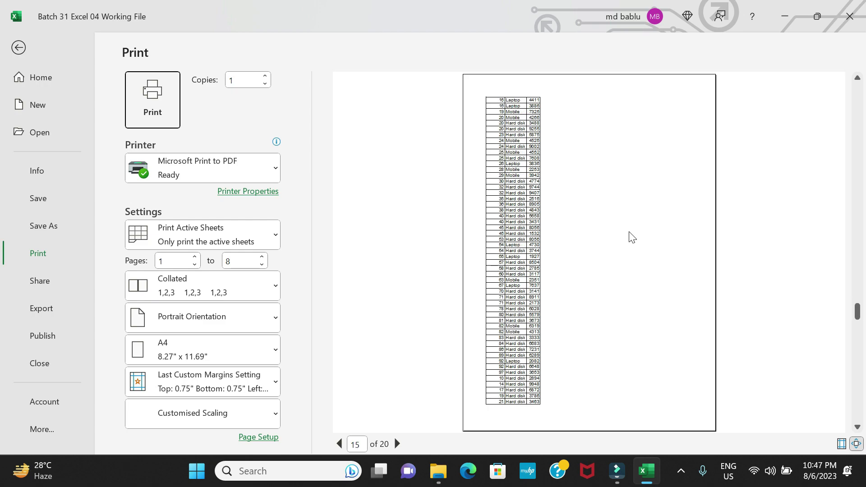
scroll(634, 237, "up", 4)
scroll(632, 237, "up", 11)
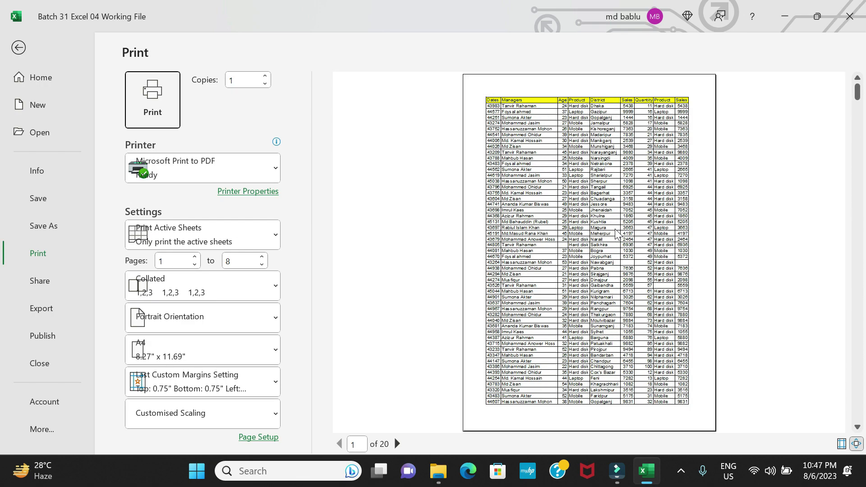
key("Escape")
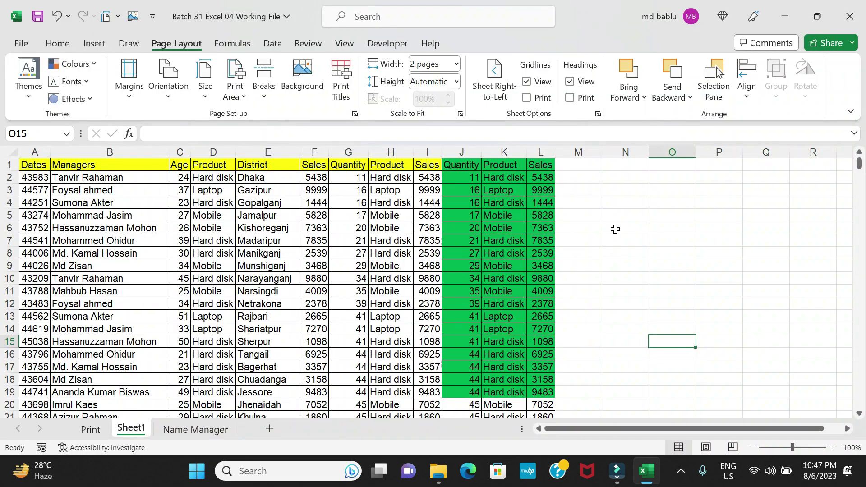
Set the sheet's print width to 1 page again and check the result in the print preview.
left_click(457, 64)
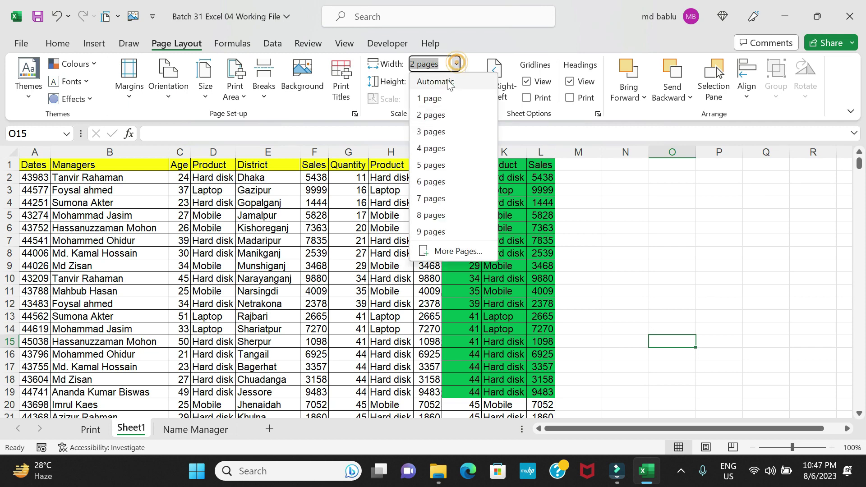
left_click(440, 99)
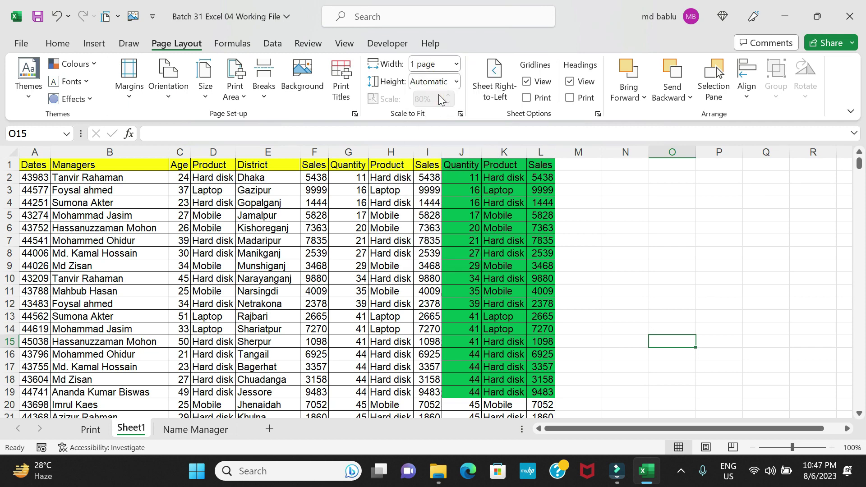
left_click(667, 276)
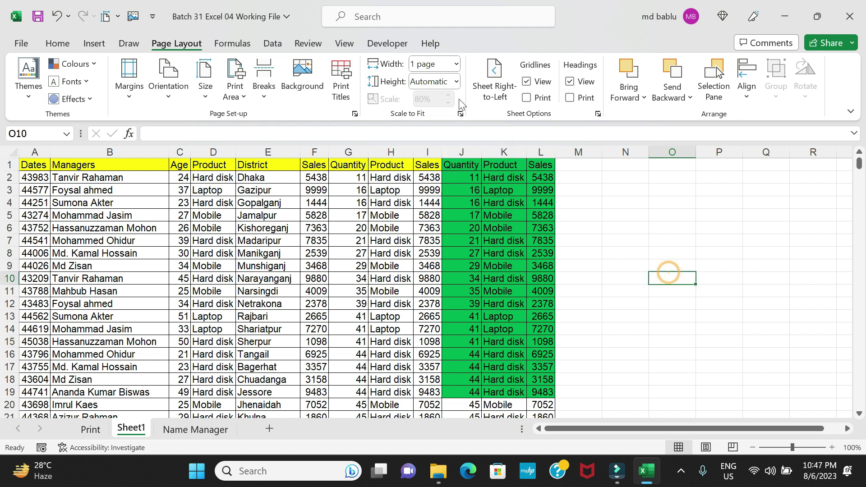
key("ctrl+p")
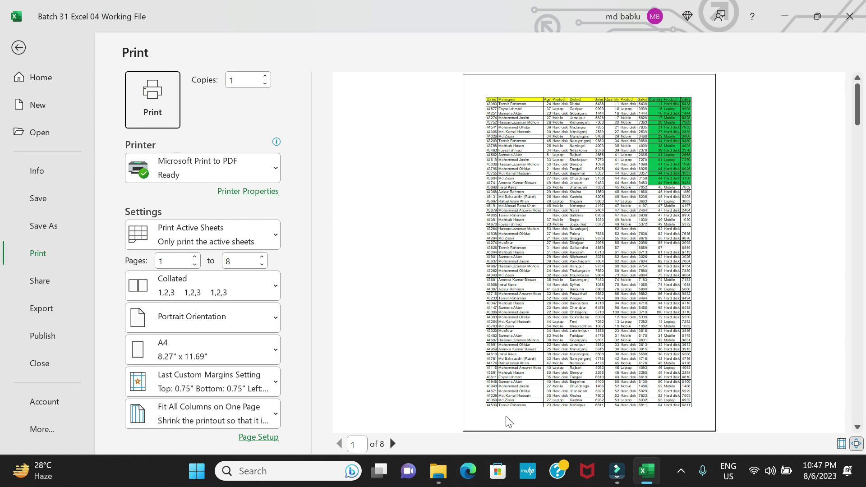
key("Escape")
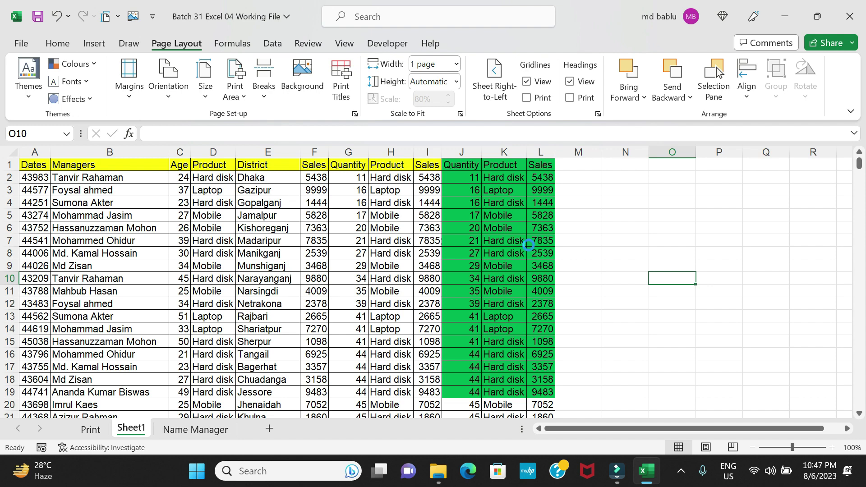
key("ctrl+p")
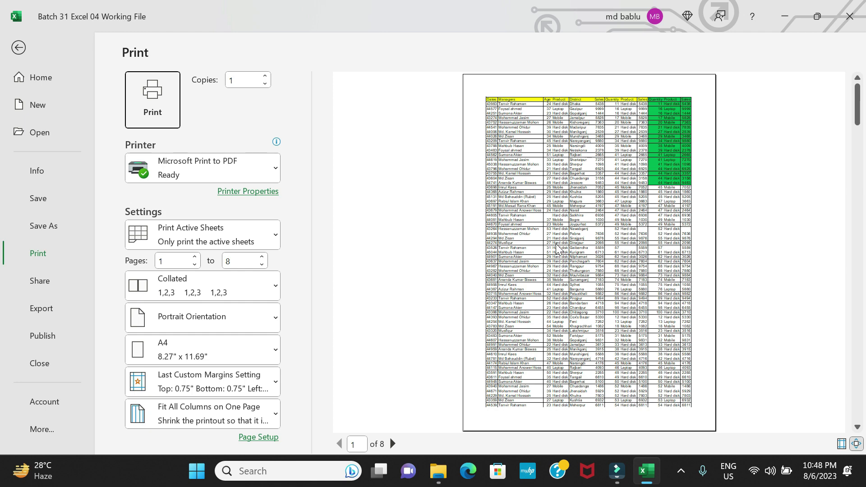
key("Escape")
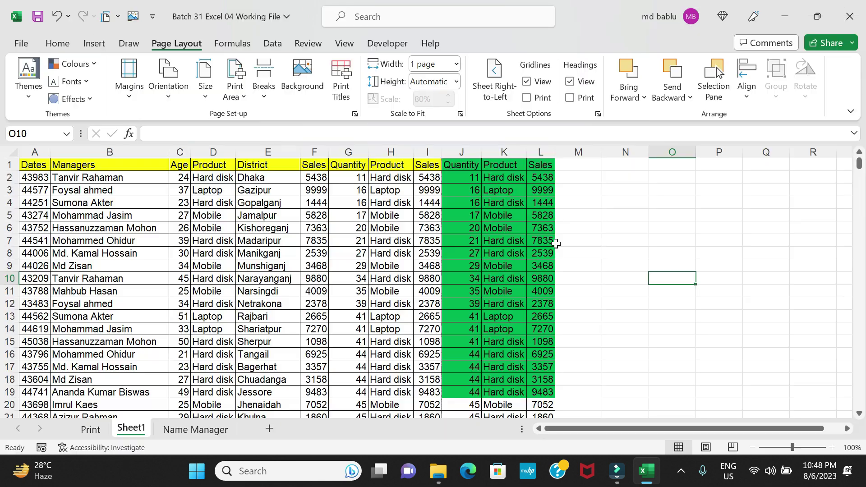
Change the page orientation to Landscape and look through the pages in the print preview.
left_click(177, 93)
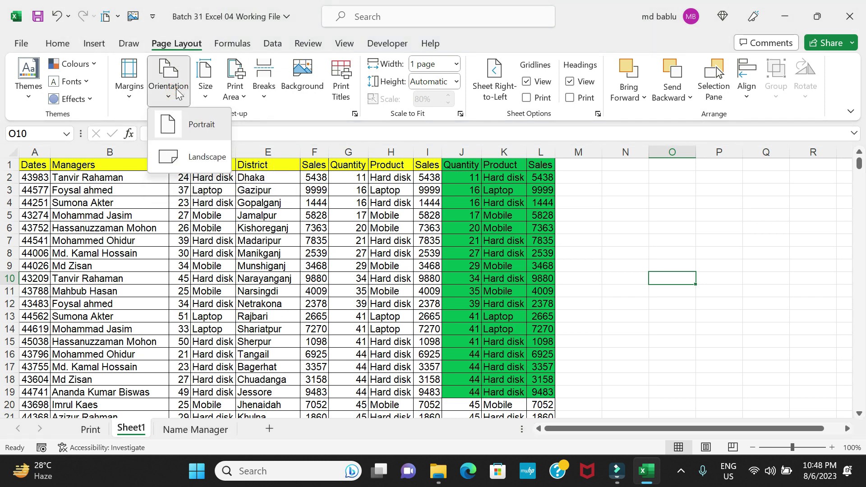
left_click(187, 161)
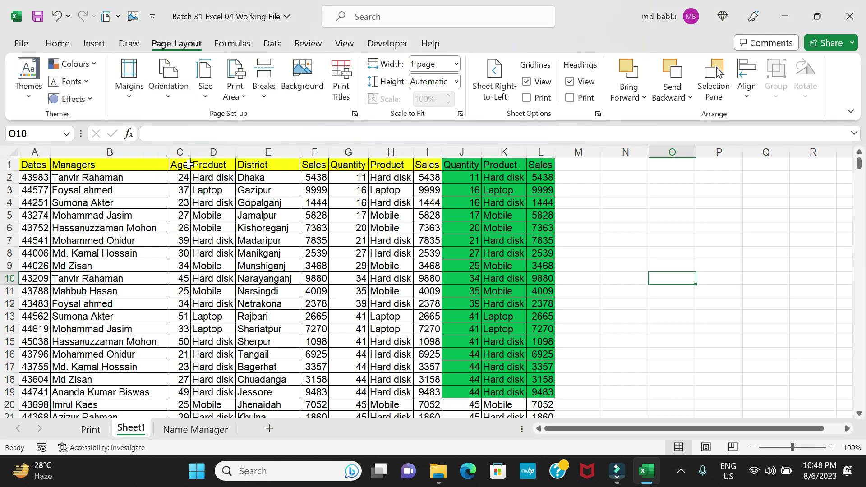
left_click(661, 315)
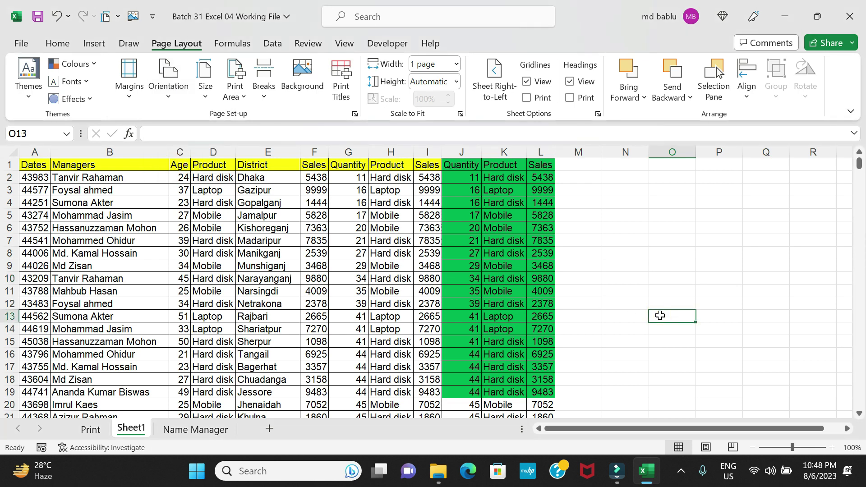
key("ctrl+p")
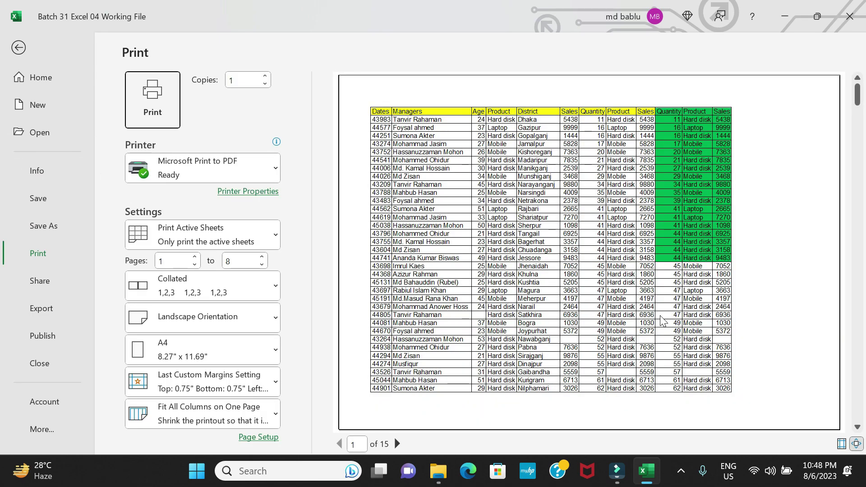
scroll(642, 230, "down", 1)
scroll(642, 229, "down", 3)
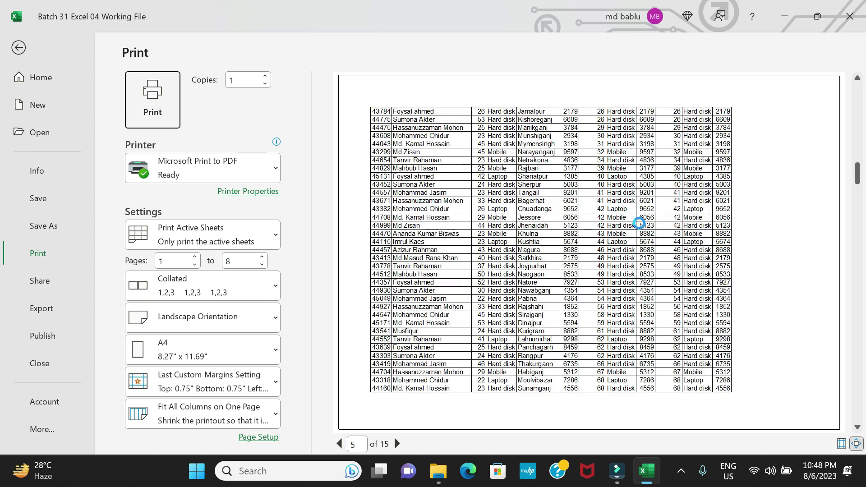
scroll(641, 229, "up", 1)
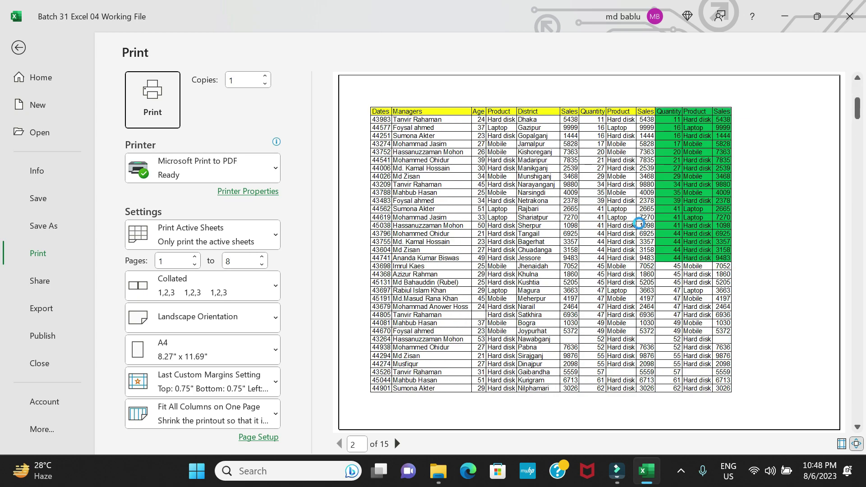
scroll(639, 226, "up", 3)
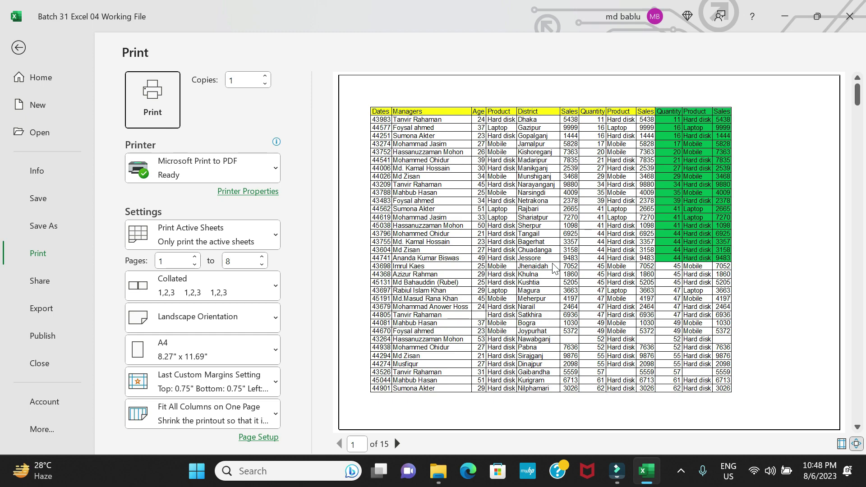
key("Escape")
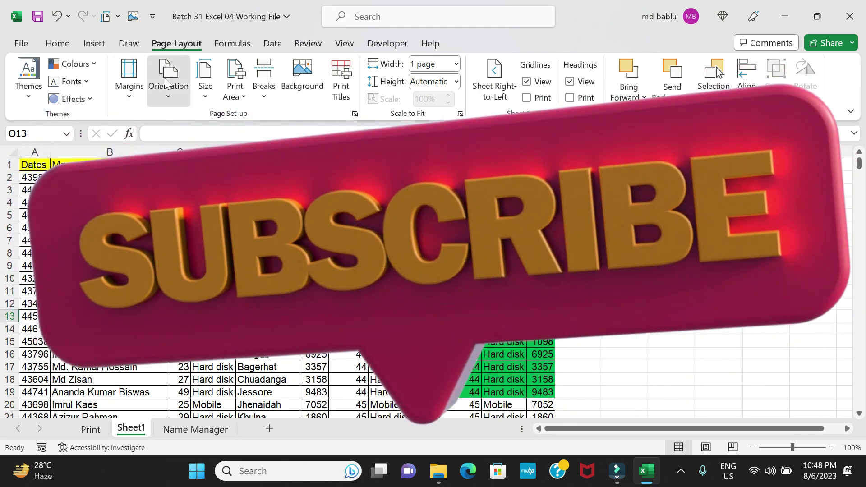
Return the page orientation to Portrait and look through the pages in the print preview.
left_click(167, 81)
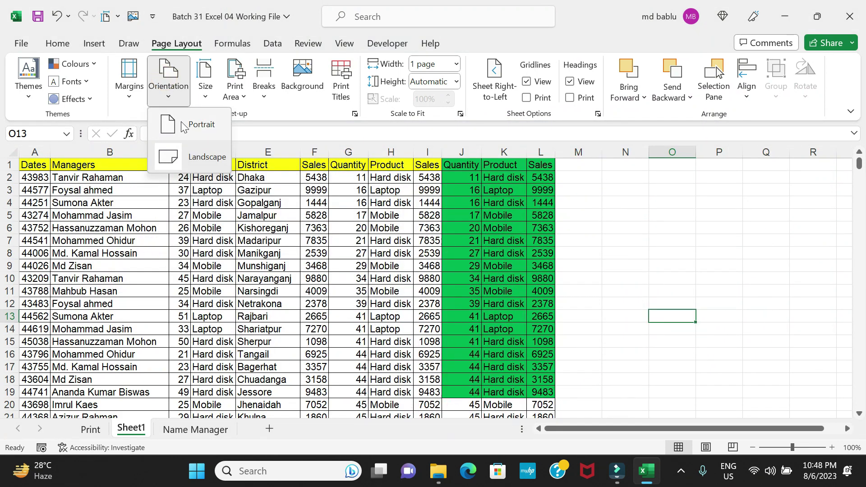
left_click(181, 126)
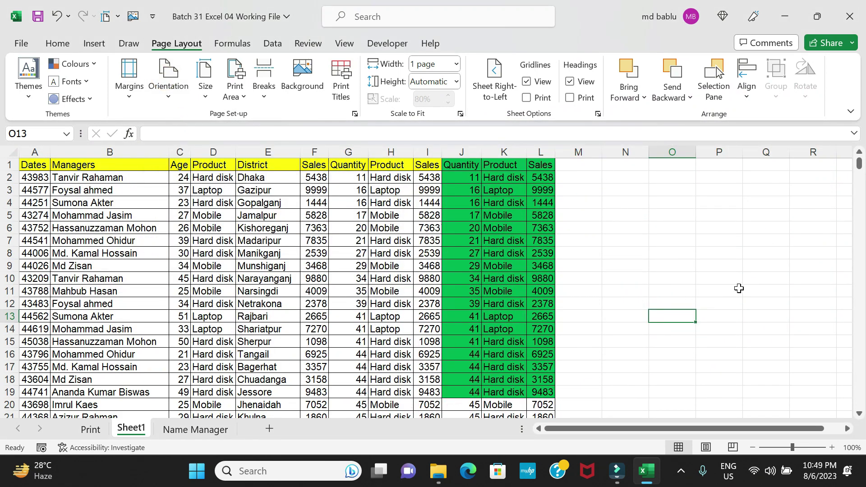
key("ctrl+p")
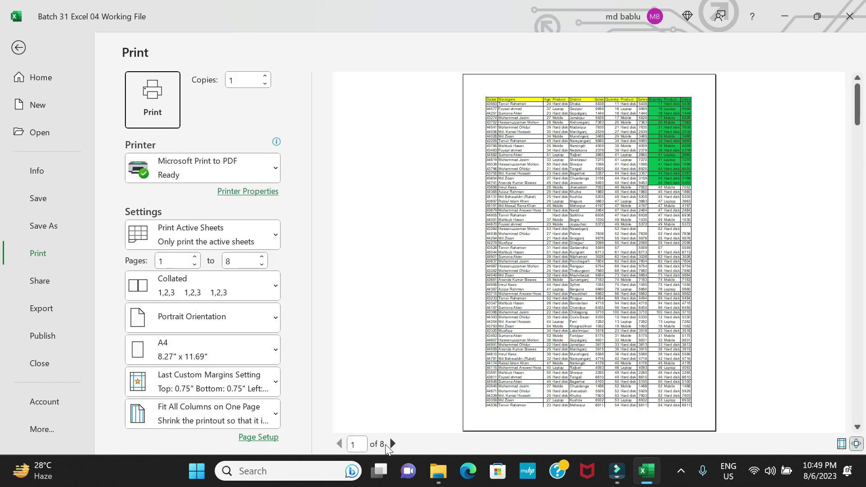
scroll(646, 199, "down", 3)
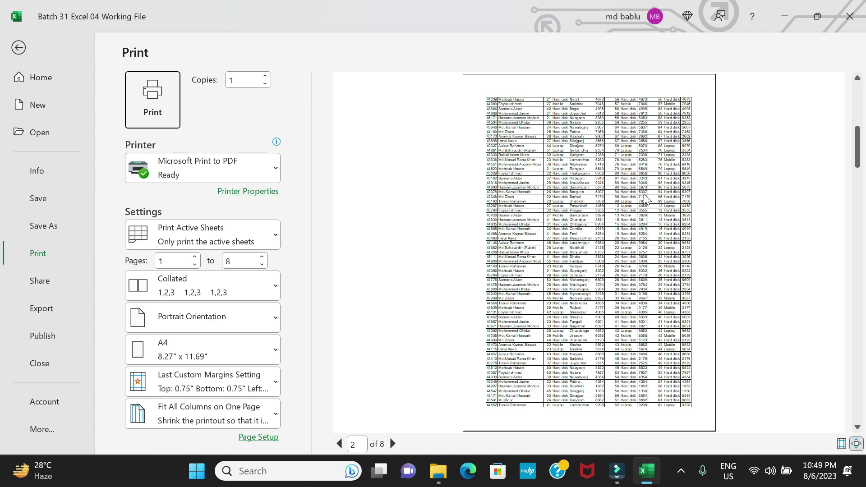
scroll(648, 199, "down", 4)
scroll(648, 200, "up", 5)
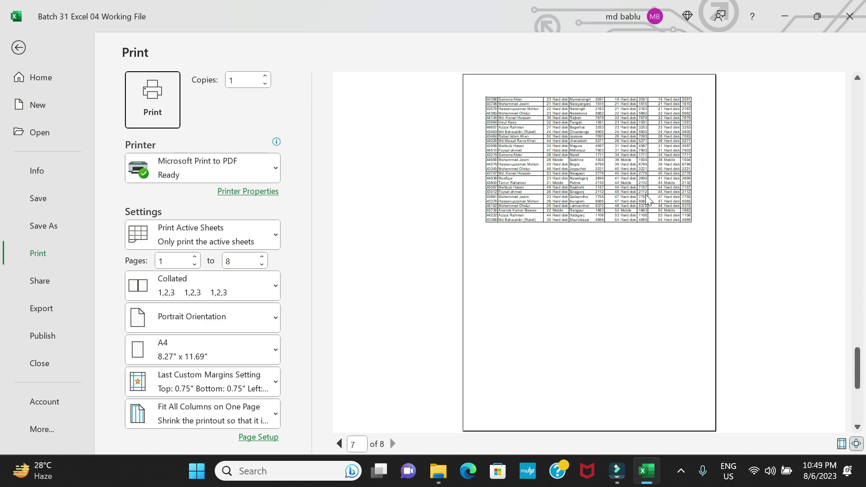
scroll(648, 200, "up", 3)
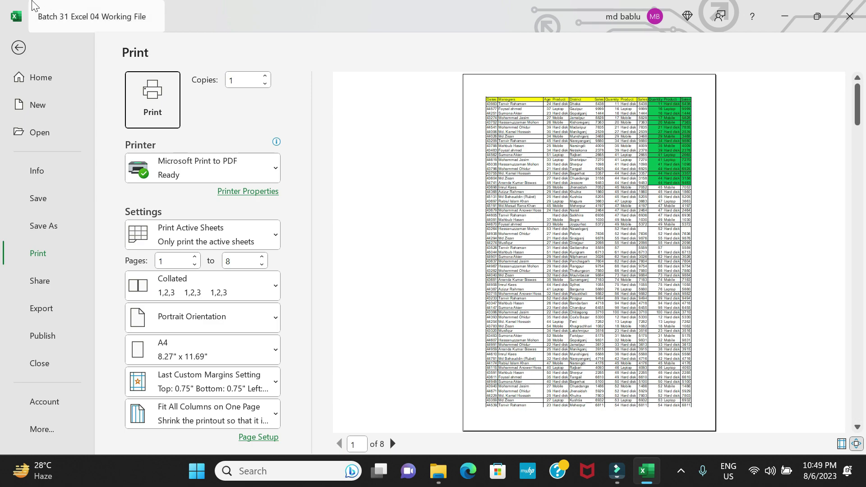
left_click(18, 48)
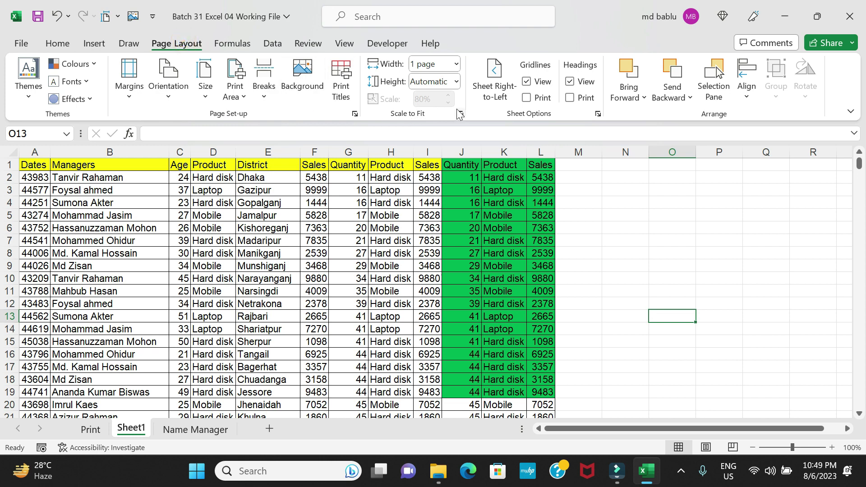
Scale the sheet's print height to 6 pages and open the print preview.
left_click(457, 83)
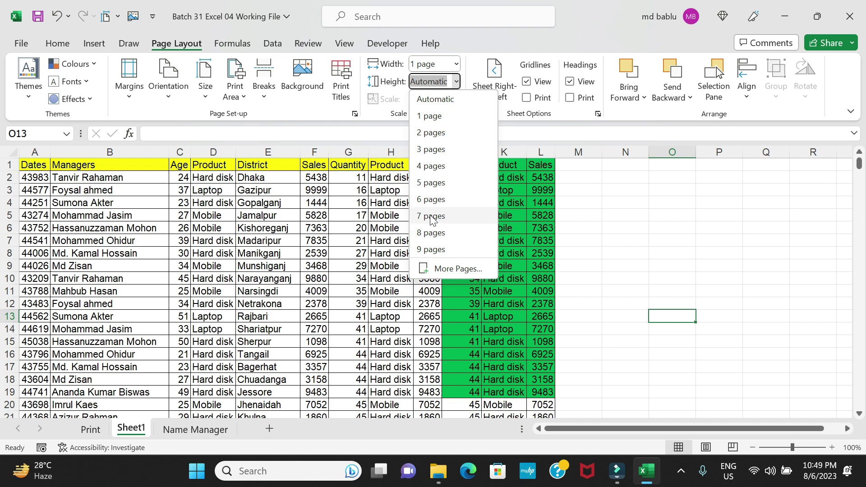
left_click(429, 202)
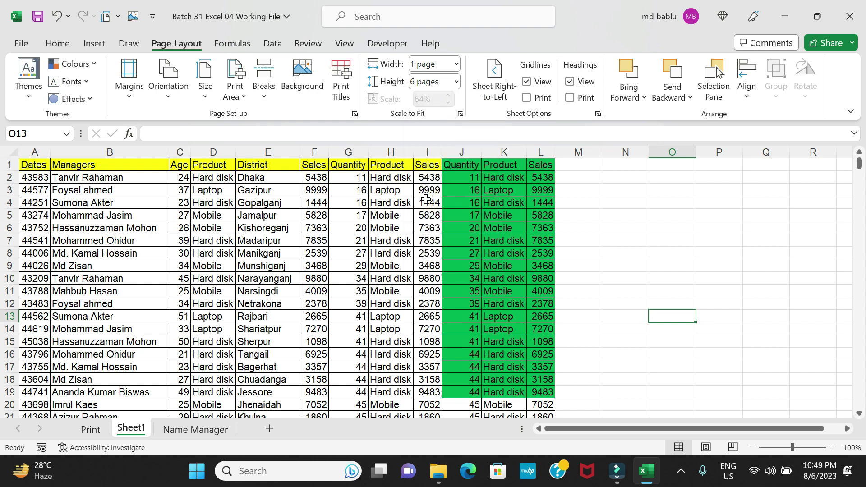
left_click(667, 261)
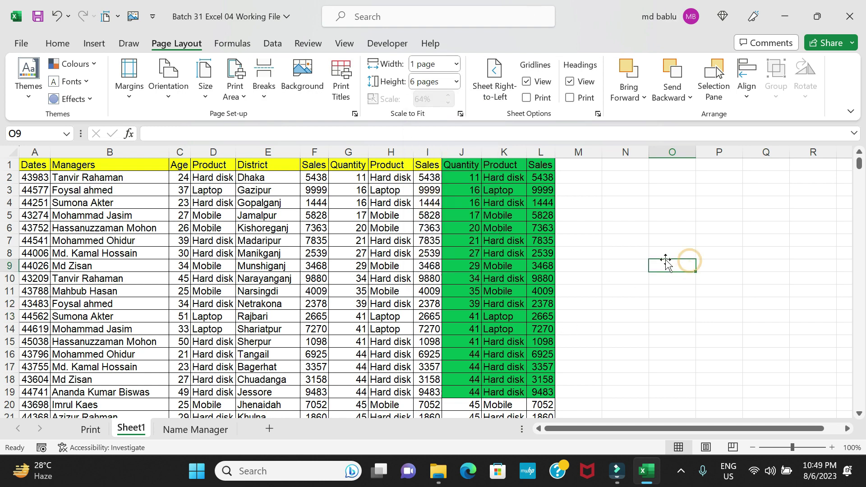
key("ctrl+p")
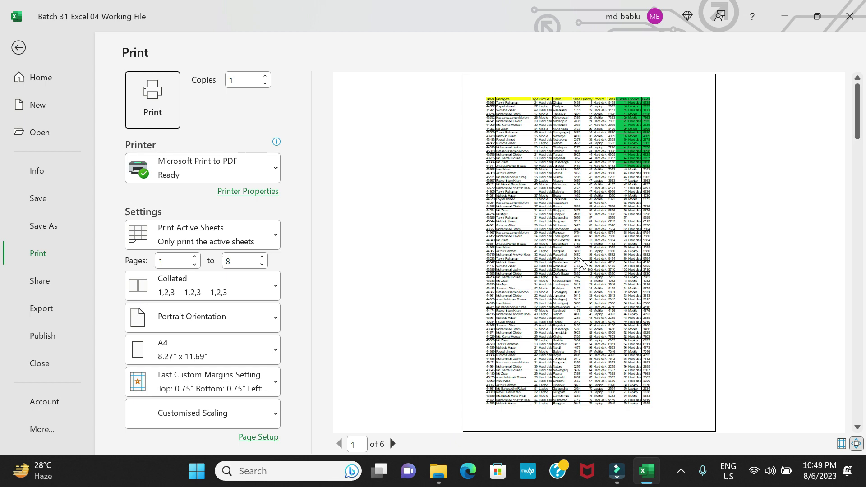
Look through all the pages in the print preview and return to the worksheet.
scroll(582, 264, "down", 4)
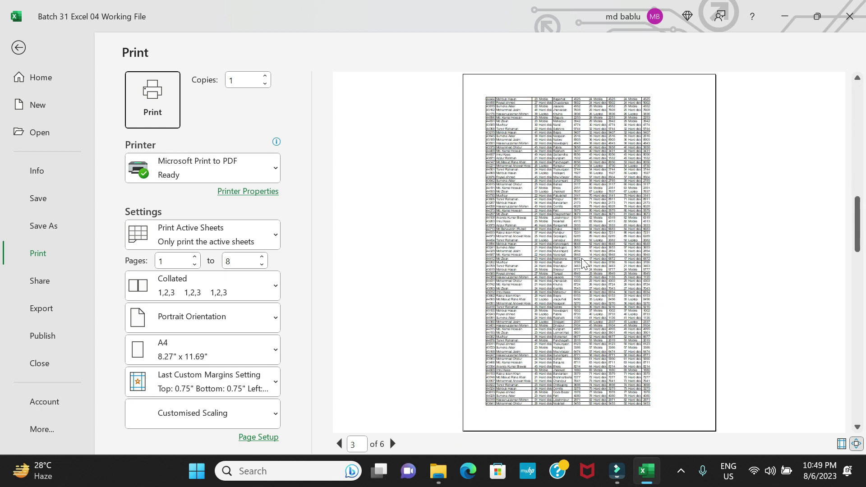
scroll(585, 264, "down", 1)
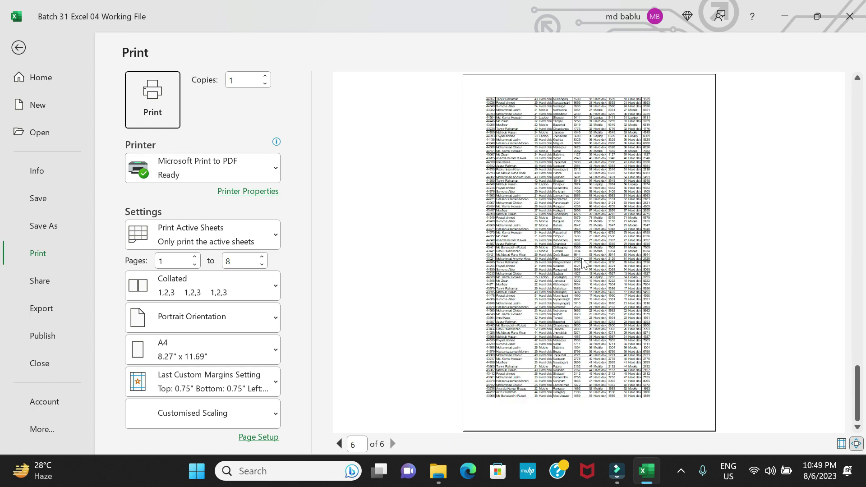
scroll(584, 264, "up", 5)
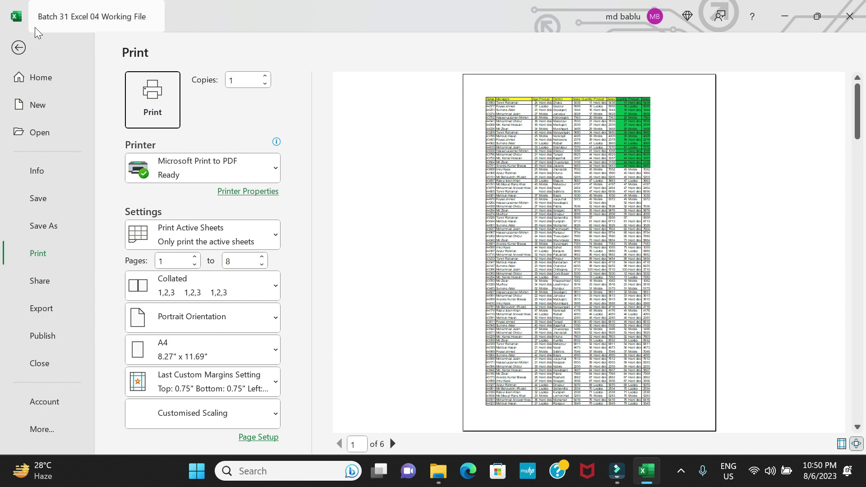
left_click(20, 47)
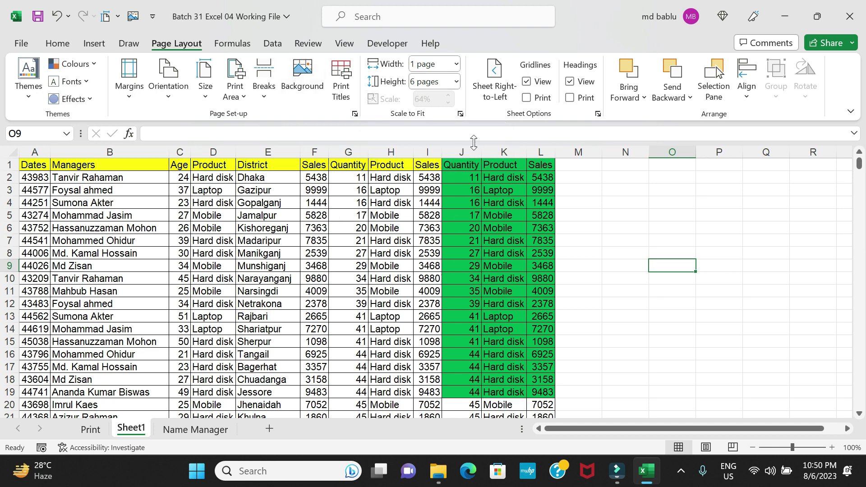
Reset the sheet's print width and height to Automatic with the scale at 100%, and save the workbook.
left_click(457, 64)
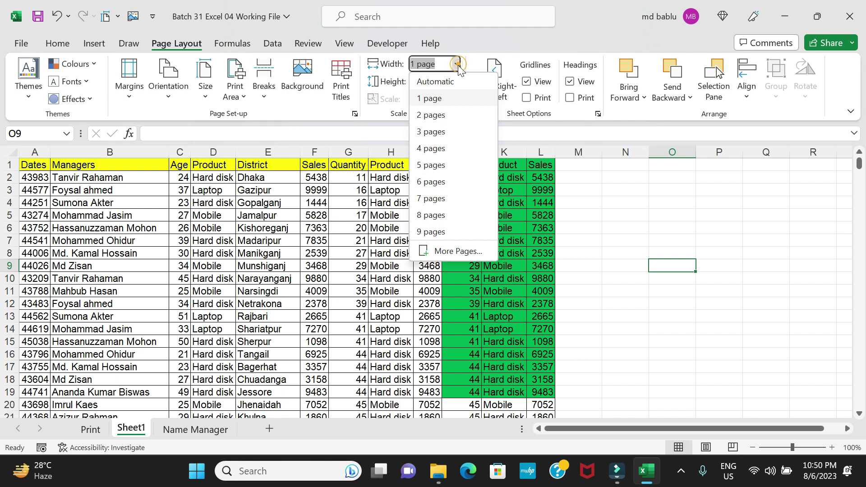
left_click(460, 81)
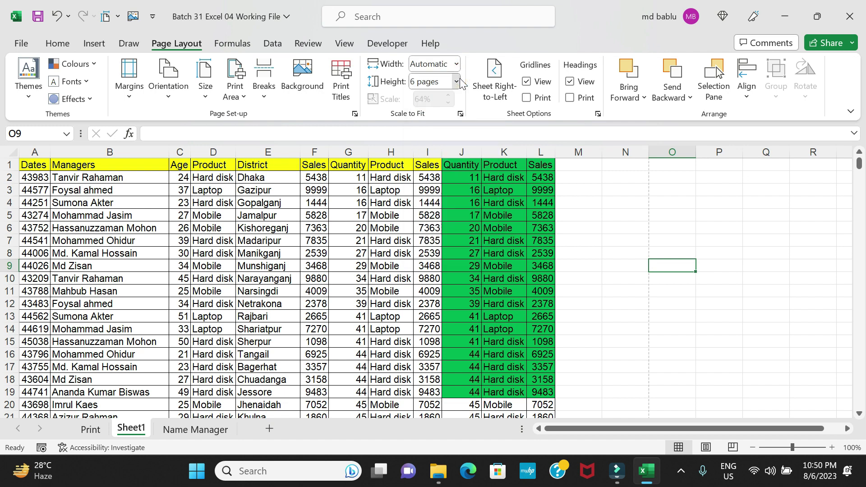
left_click(457, 81)
left_click(451, 103)
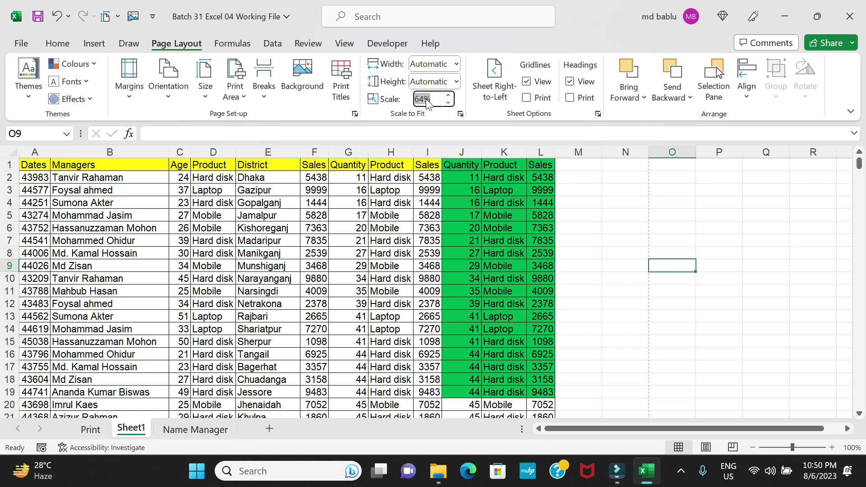
type("100")
left_click(772, 305)
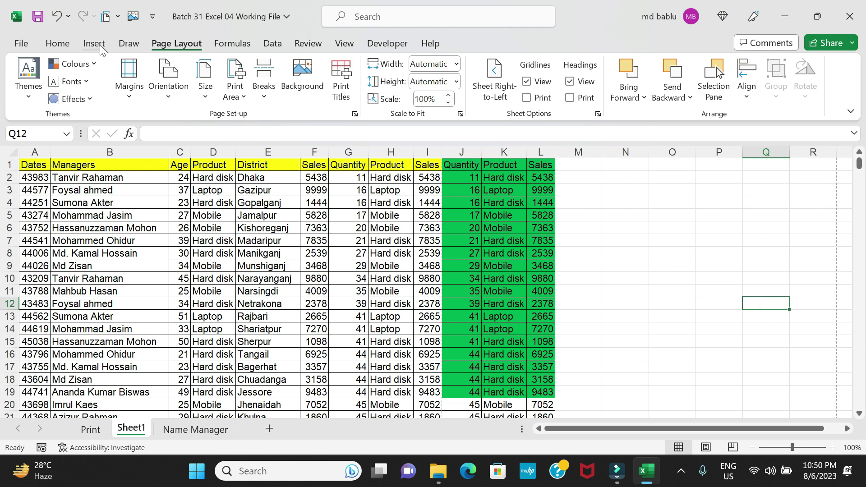
left_click(36, 17)
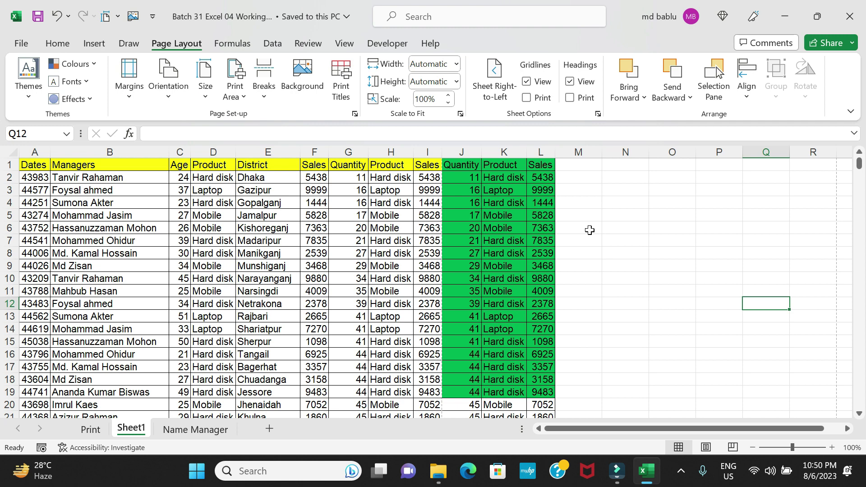
left_click(670, 318)
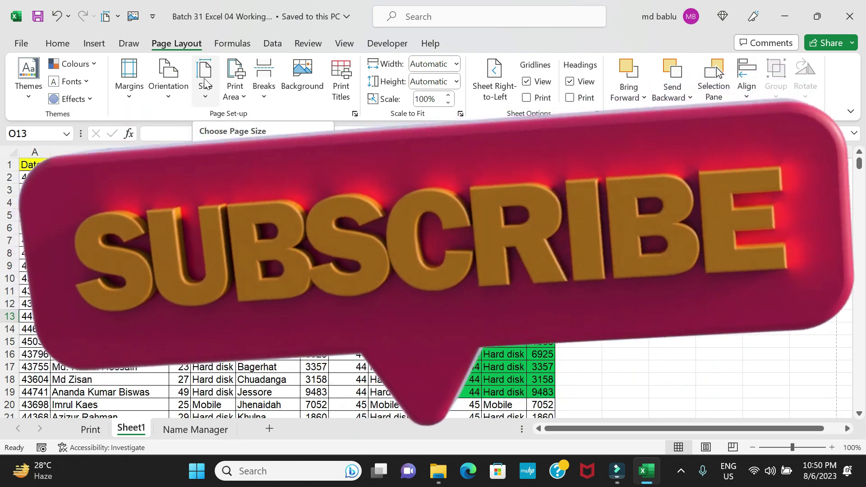
Look through the available paper sizes for the sheet without choosing another one.
left_click(205, 83)
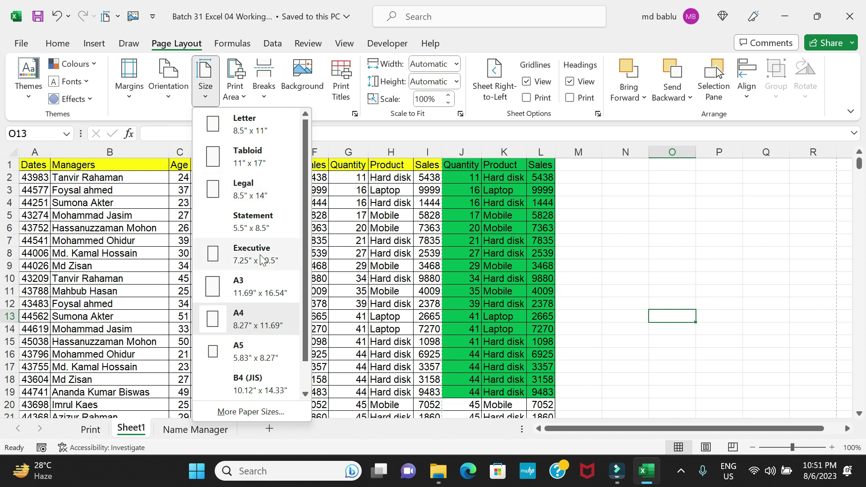
left_click_drag(304, 219, 308, 293)
scroll(308, 294, "up", 1)
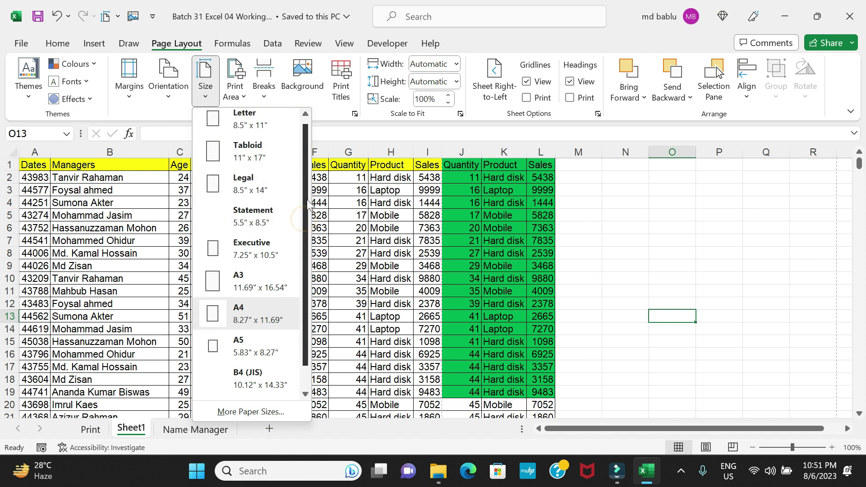
left_click(591, 271)
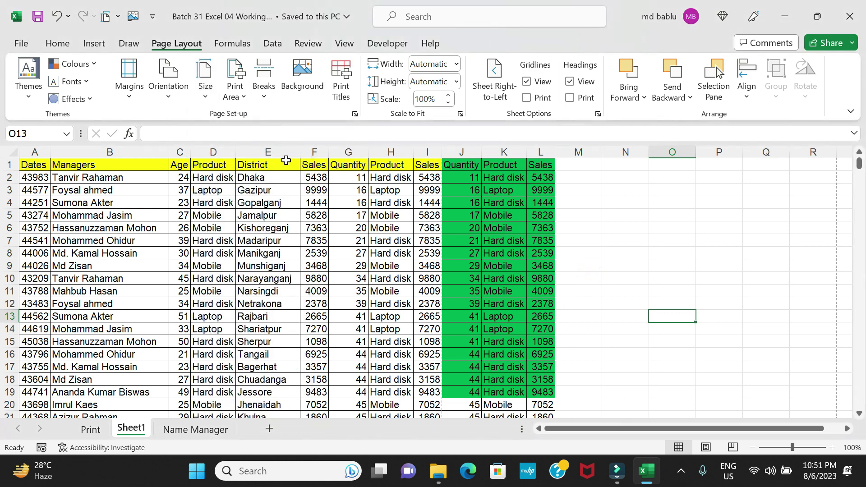